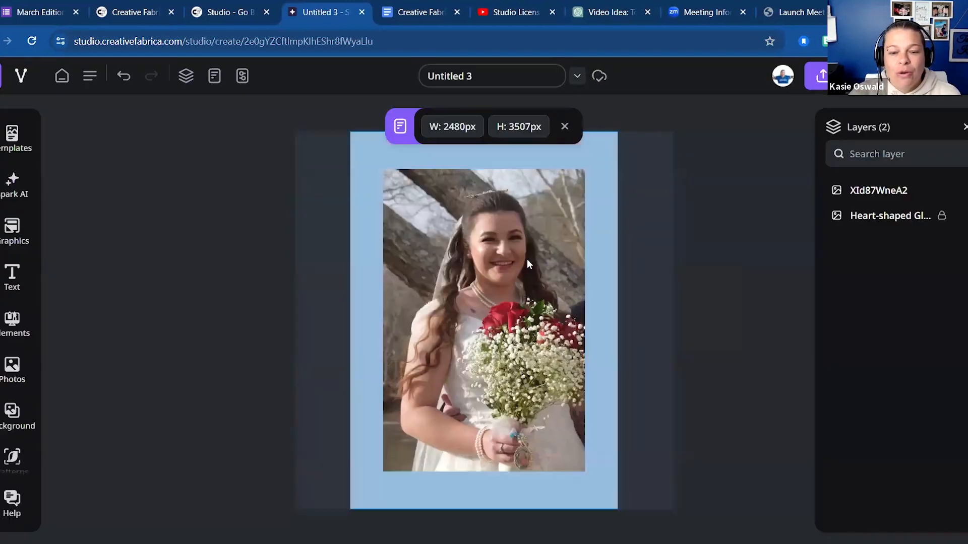
Step: View the recent designs Untitled 1 and Valentine's Book Marks, and bring up the Spark AI tools in the bookmark design
{"action": "left_click", "coordinate": [469, 80]}
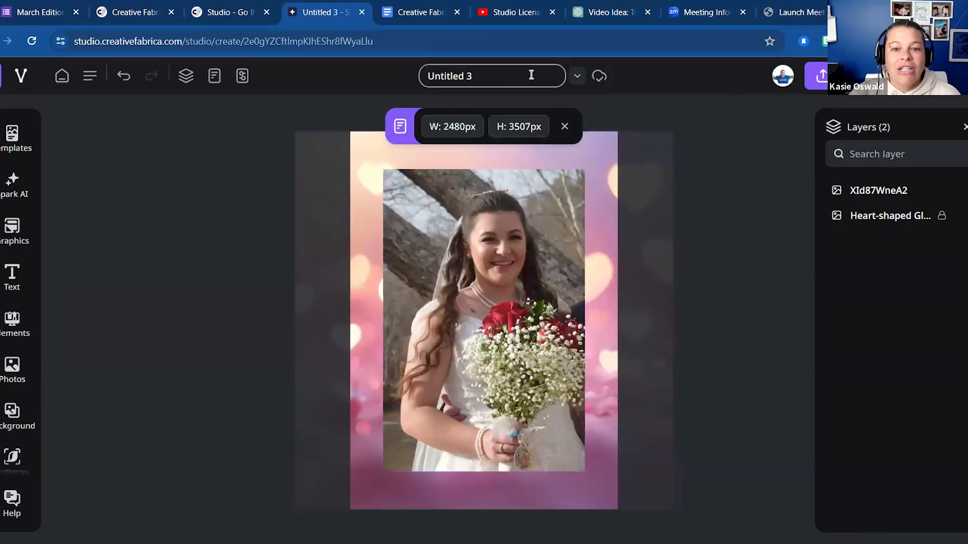
{"action": "left_click", "coordinate": [577, 76]}
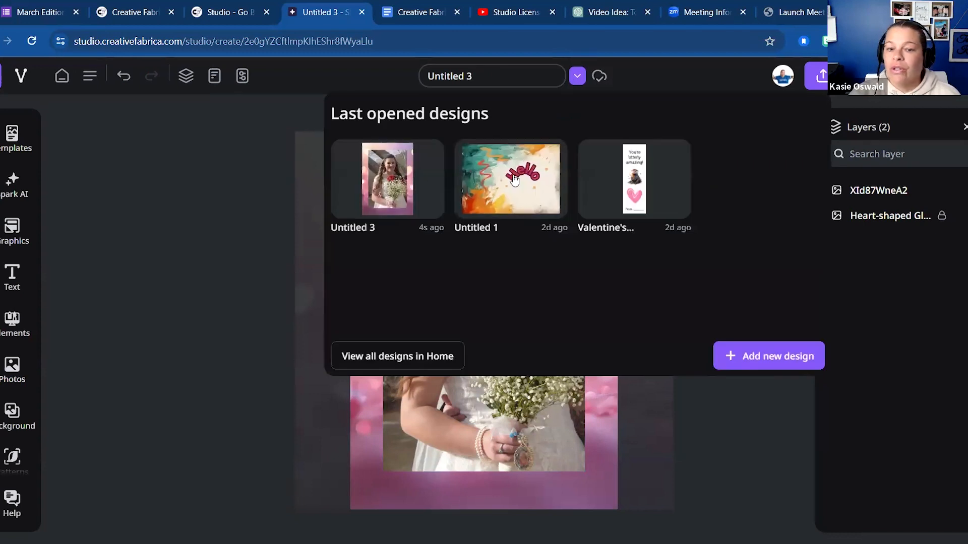
{"action": "left_click", "coordinate": [525, 174]}
{"action": "left_click", "coordinate": [554, 270]}
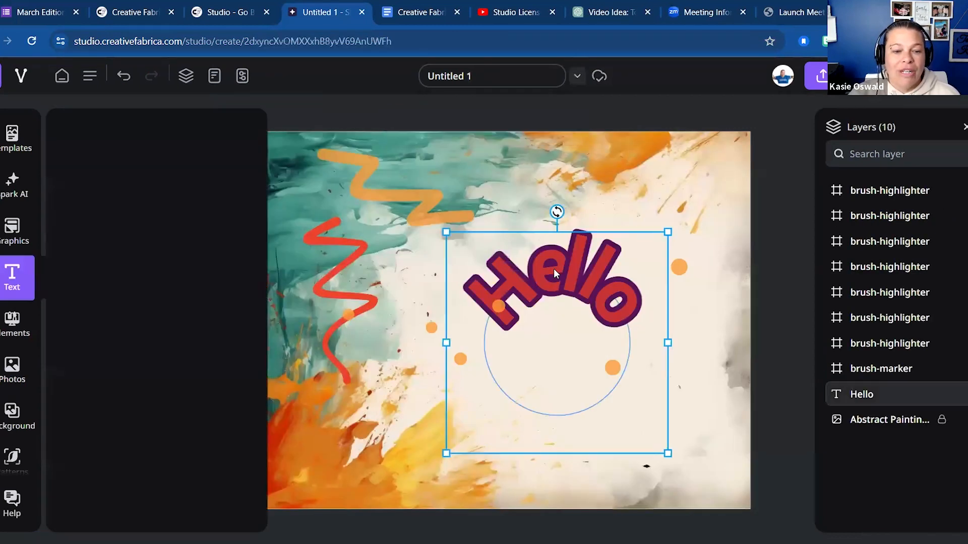
{"action": "left_click", "coordinate": [577, 76]}
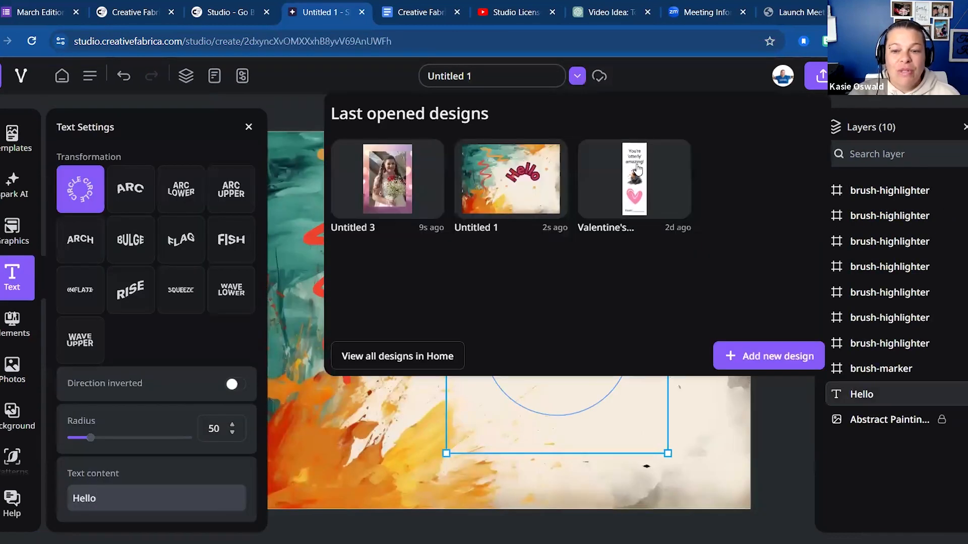
{"action": "left_click", "coordinate": [635, 174]}
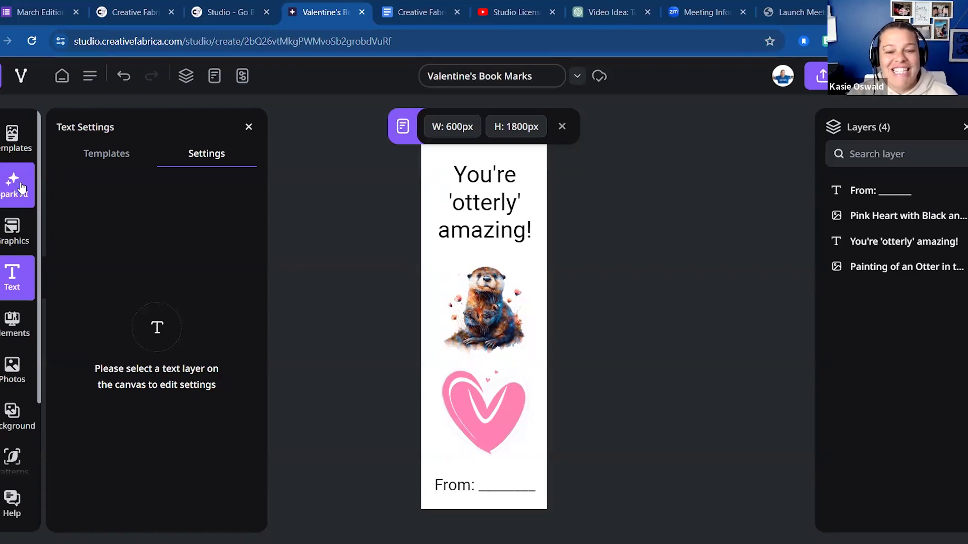
{"action": "left_click", "coordinate": [221, 163]}
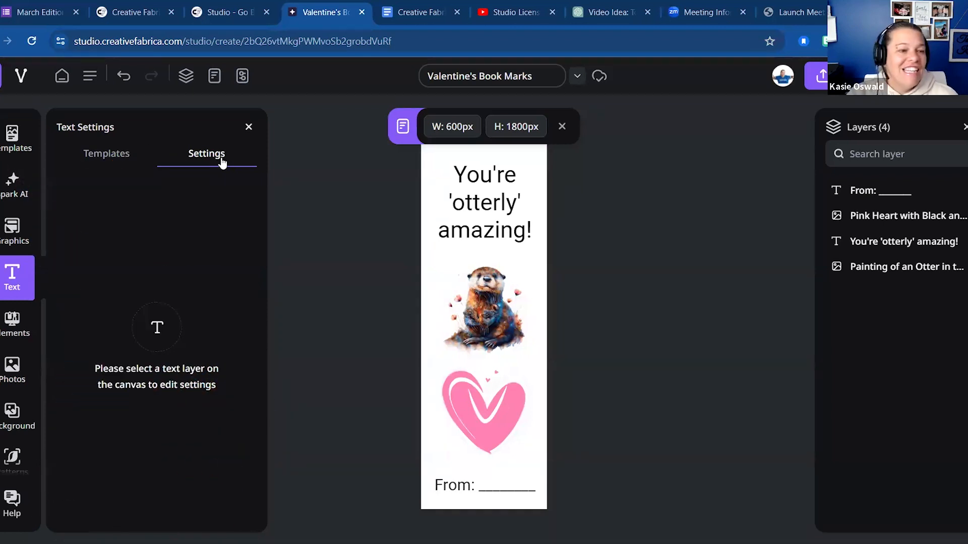
{"action": "left_click", "coordinate": [12, 183]}
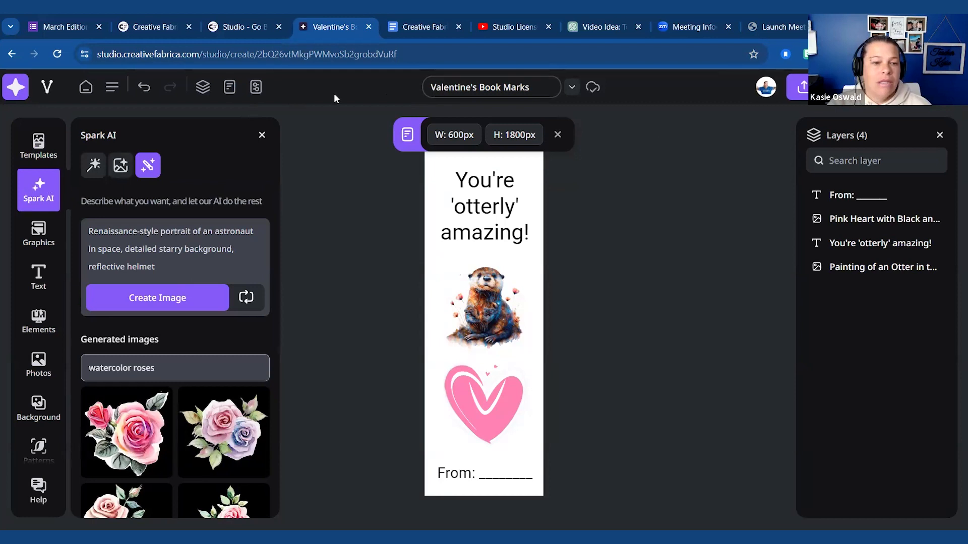
Step: Start a new design and examine the size presets offered for Print and Craft Products
{"action": "left_click", "coordinate": [22, 89]}
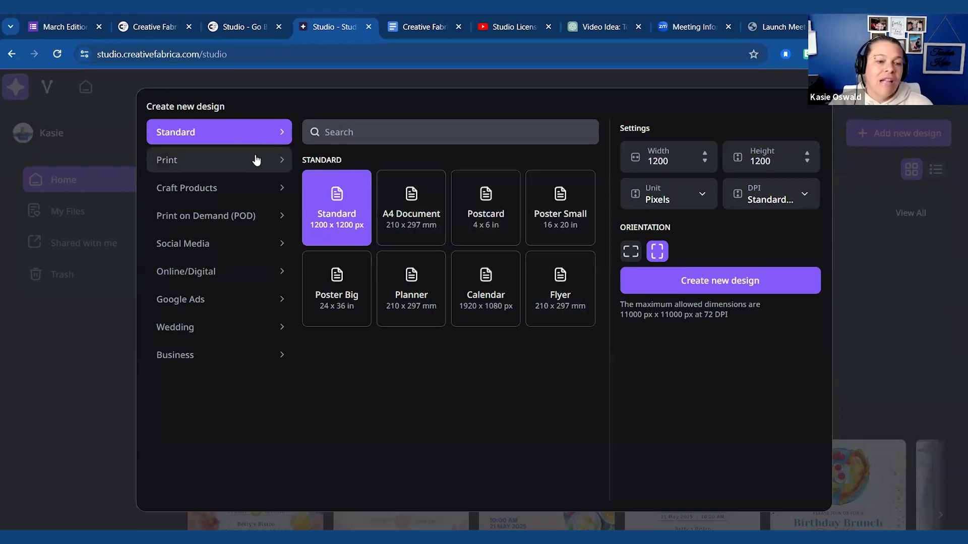
{"action": "left_click", "coordinate": [285, 157]}
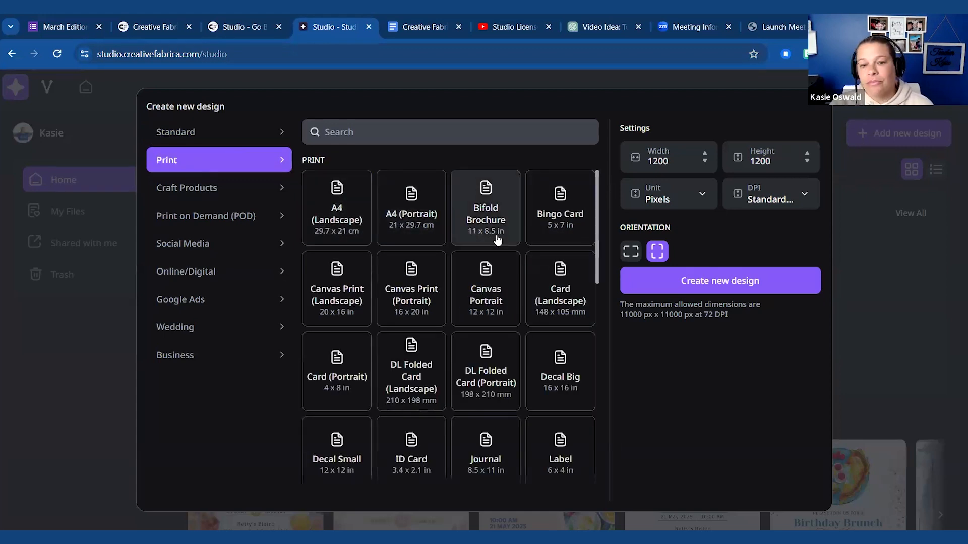
{"action": "scroll", "coordinate": [484, 242], "scroll_direction": "down", "scroll_amount": 1}
{"action": "scroll", "coordinate": [497, 240], "scroll_direction": "down", "scroll_amount": 3}
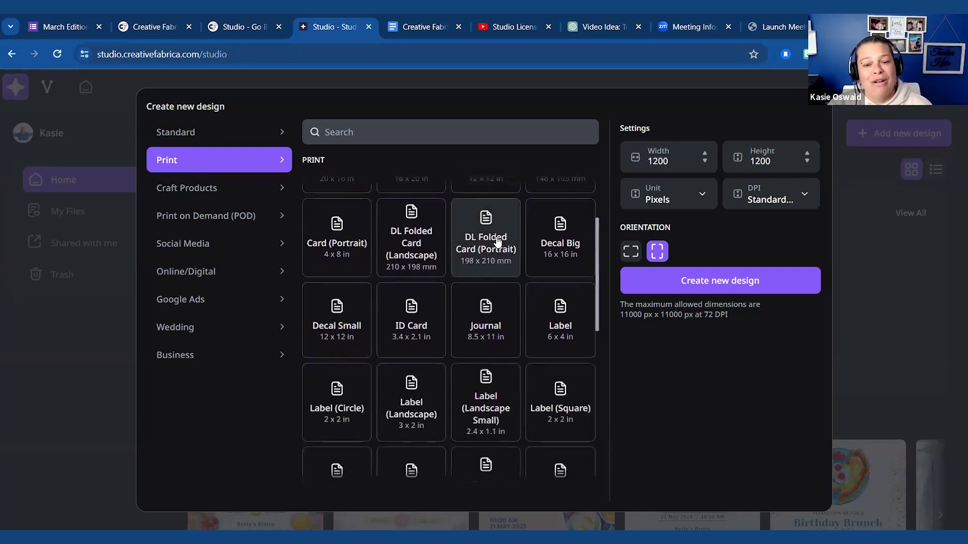
{"action": "scroll", "coordinate": [378, 287], "scroll_direction": "down", "scroll_amount": 5}
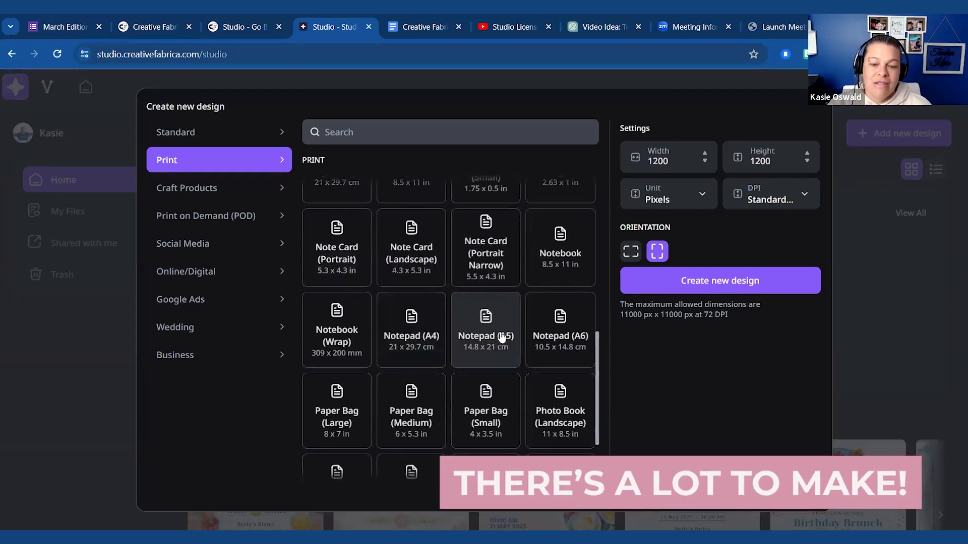
{"action": "scroll", "coordinate": [502, 338], "scroll_direction": "down", "scroll_amount": 3}
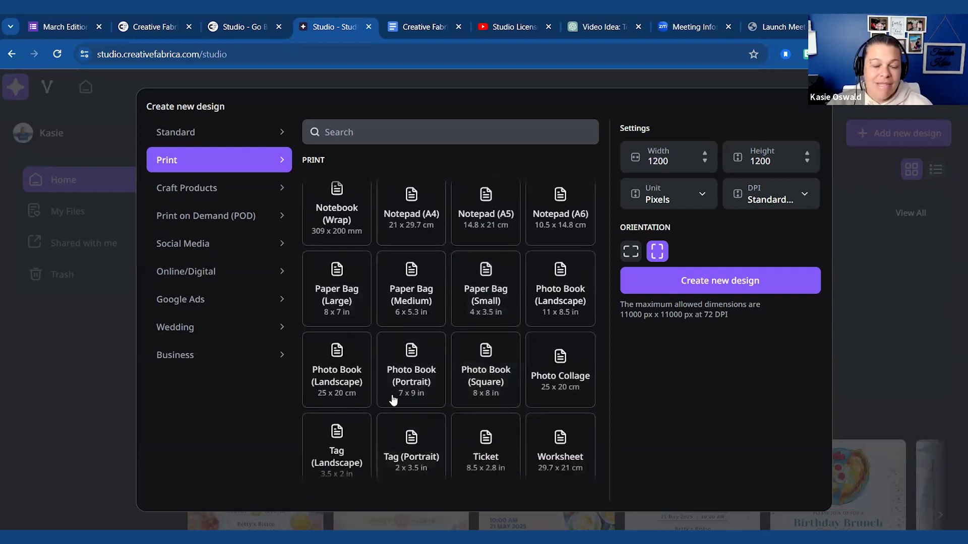
{"action": "left_click", "coordinate": [196, 187]}
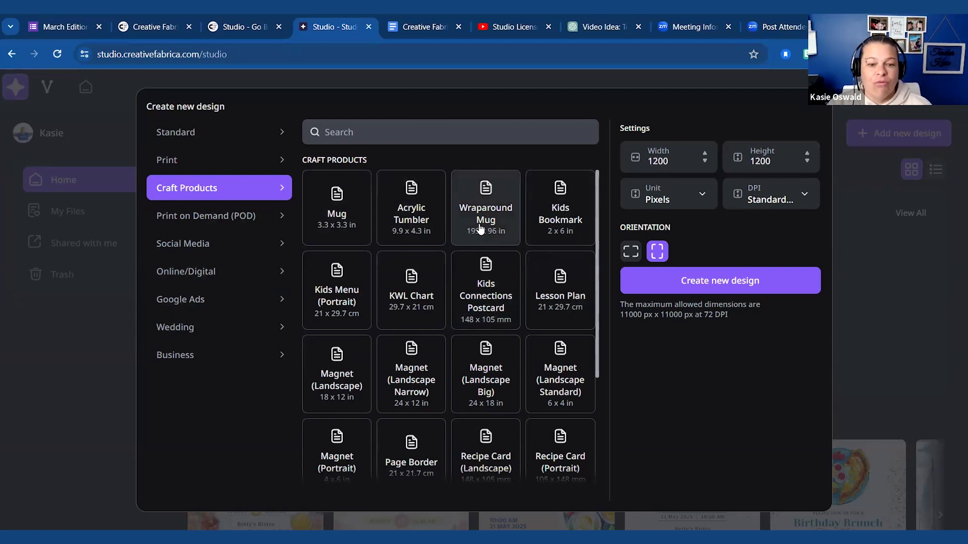
{"action": "scroll", "coordinate": [478, 325], "scroll_direction": "down", "scroll_amount": 4}
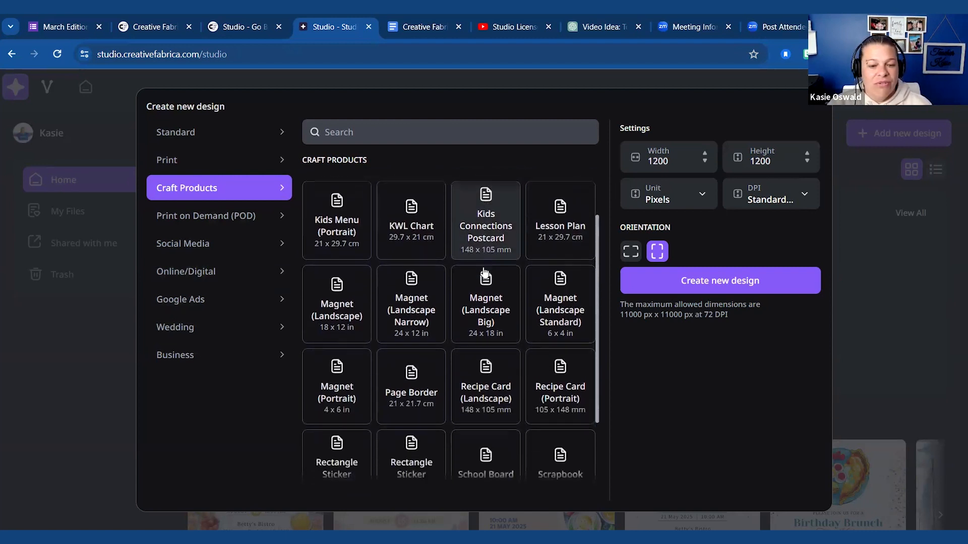
Step: Examine the size presets for Print on Demand, Social Media, Online/Digital, Google Ads, Wedding and Business designs
{"action": "left_click", "coordinate": [224, 224]}
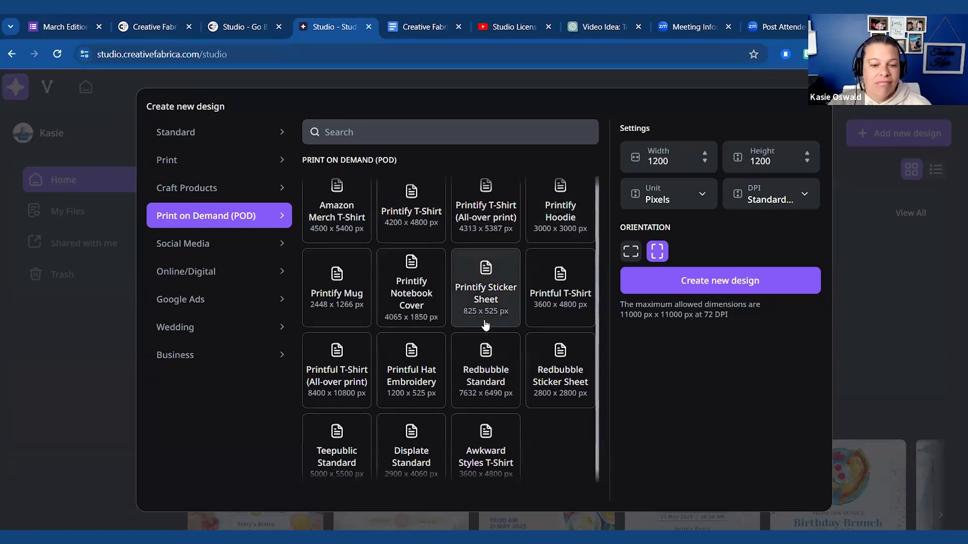
{"action": "scroll", "coordinate": [481, 283], "scroll_direction": "down", "scroll_amount": 1}
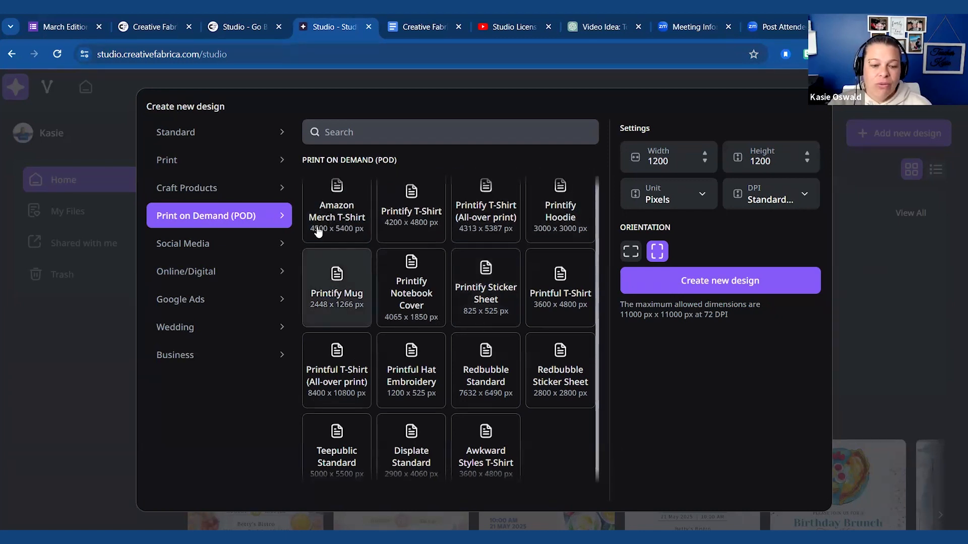
{"action": "left_click", "coordinate": [214, 251]}
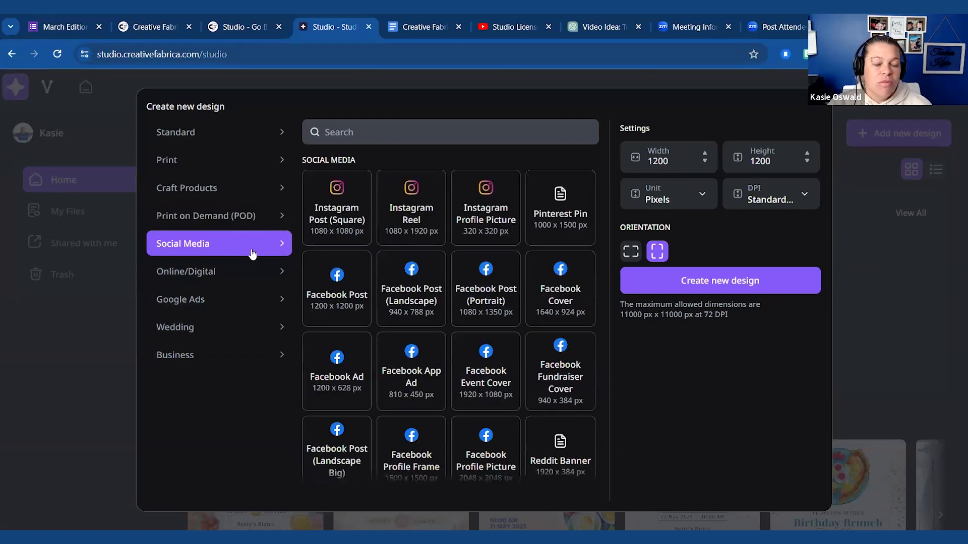
{"action": "left_click", "coordinate": [227, 277]}
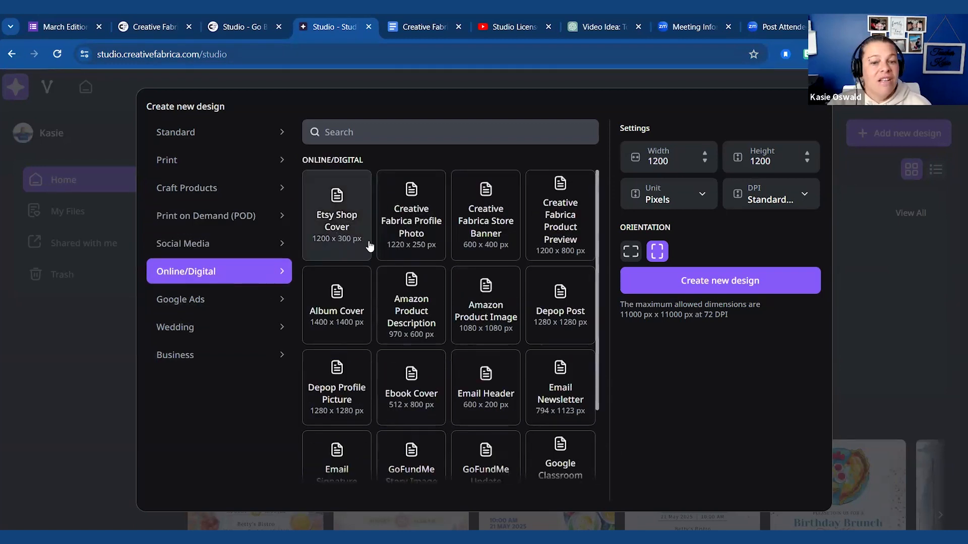
{"action": "scroll", "coordinate": [469, 321], "scroll_direction": "down", "scroll_amount": 2}
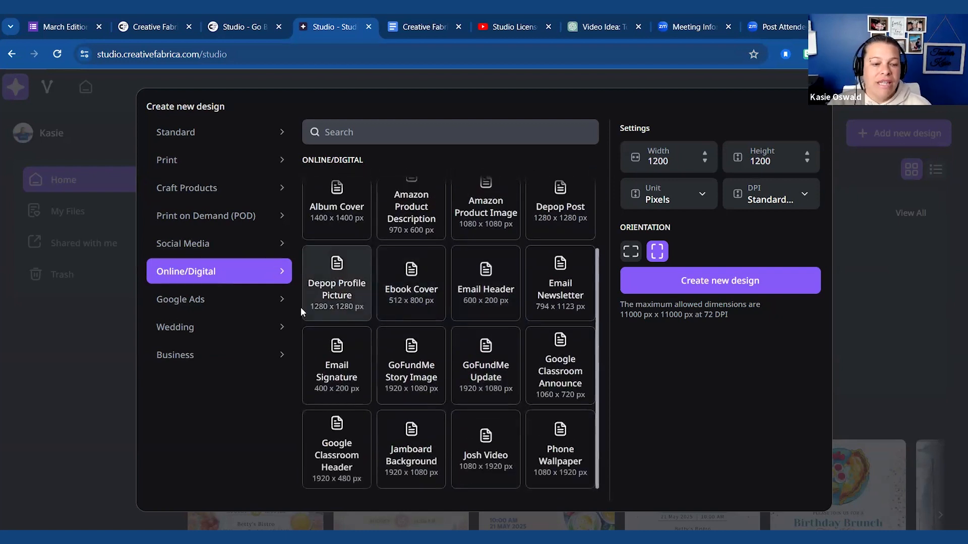
{"action": "left_click", "coordinate": [262, 304]}
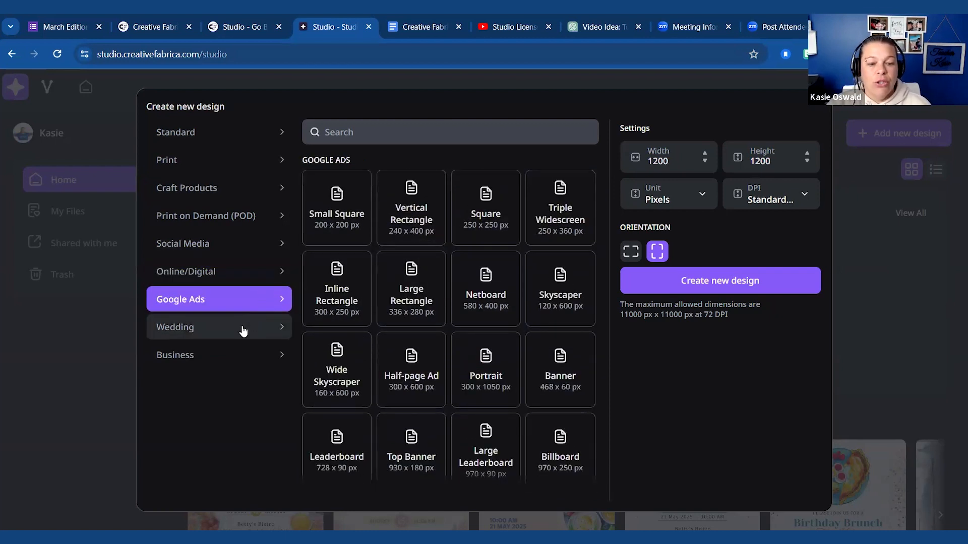
{"action": "left_click", "coordinate": [243, 330]}
{"action": "left_click", "coordinate": [235, 356]}
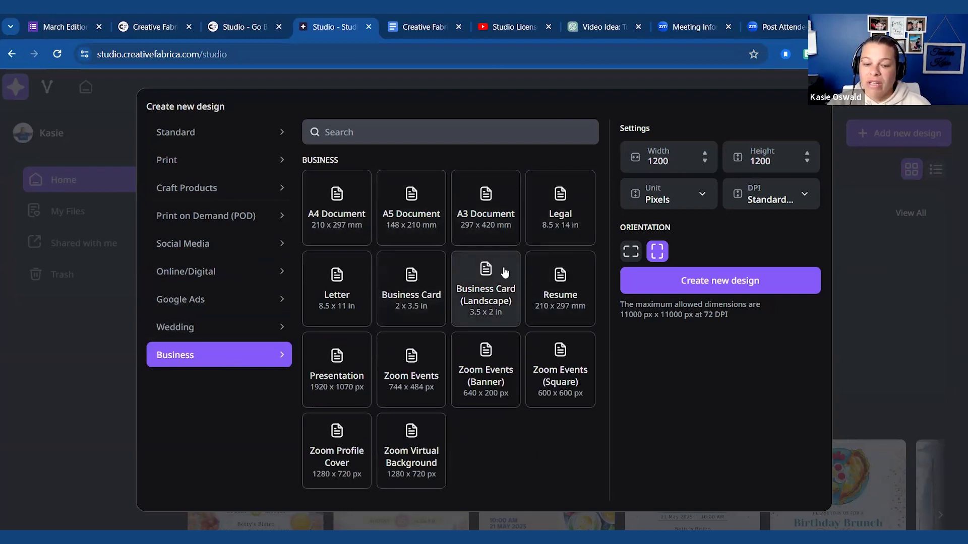
Step: Create a new design from the A4 (Portrait) preset in the Print category
{"action": "left_click", "coordinate": [204, 137]}
{"action": "left_click", "coordinate": [207, 160]}
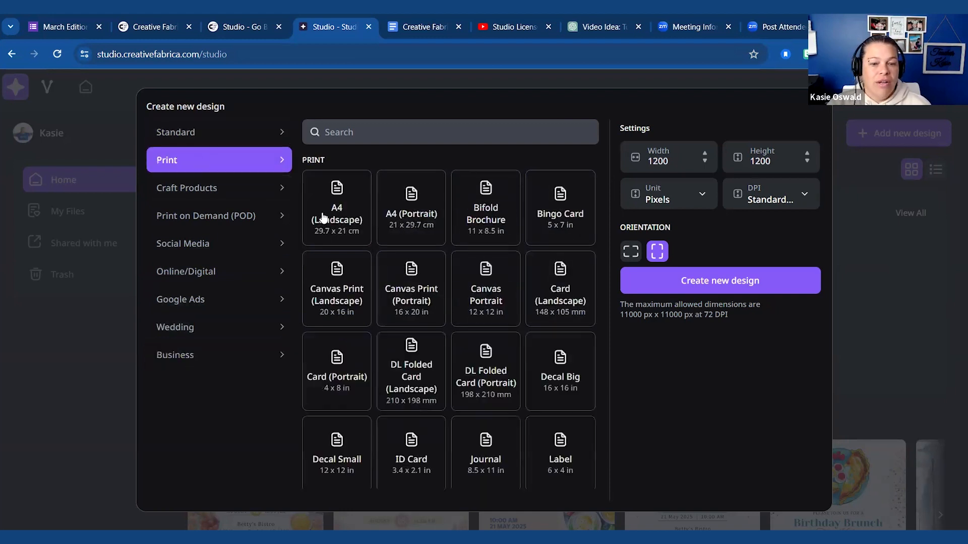
{"action": "double_click", "coordinate": [410, 211]}
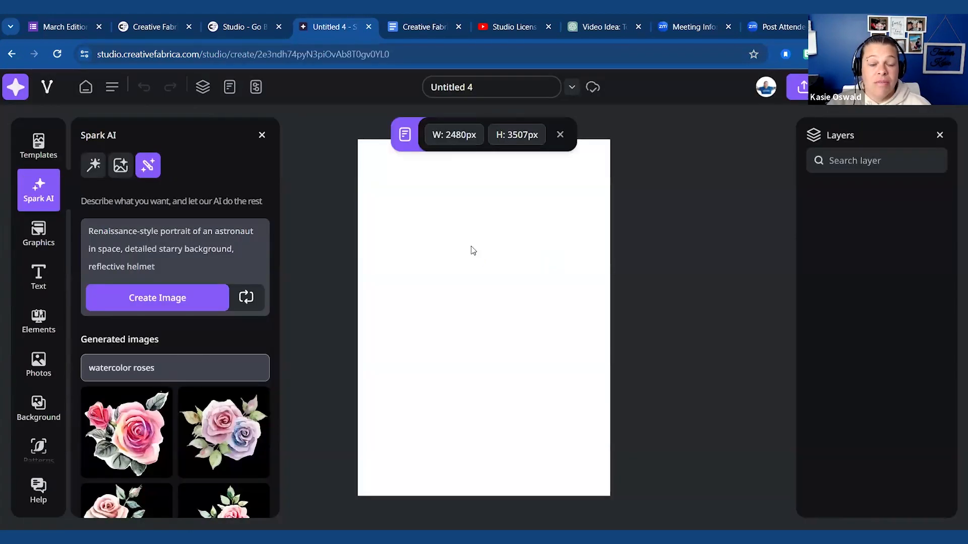
Step: Generate Spark AI images from the prompt "Dog wearing a party hat", replacing the sample astronaut prompt
{"action": "left_click", "coordinate": [42, 198]}
{"action": "left_click", "coordinate": [42, 198]}
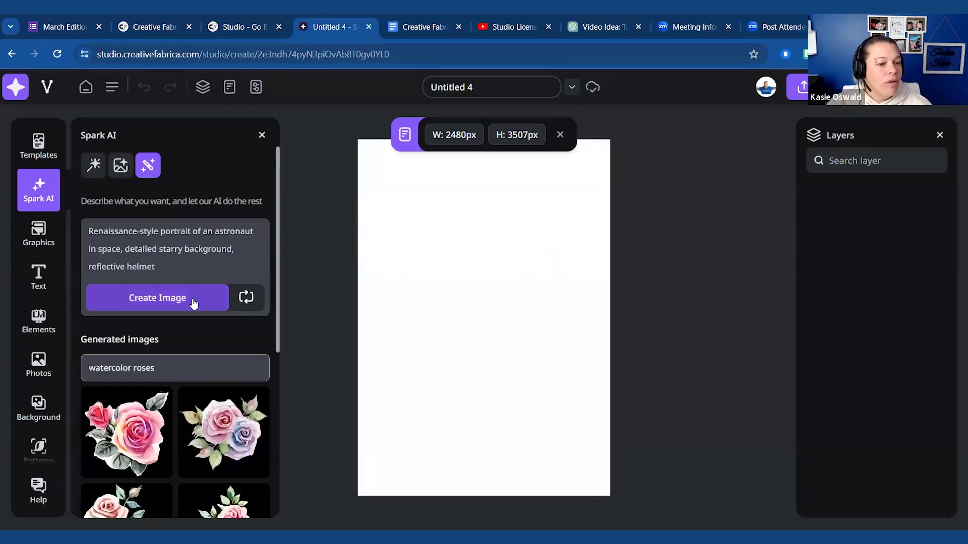
{"action": "left_click_drag", "start_coordinate": [188, 274], "coordinate": [80, 216]}
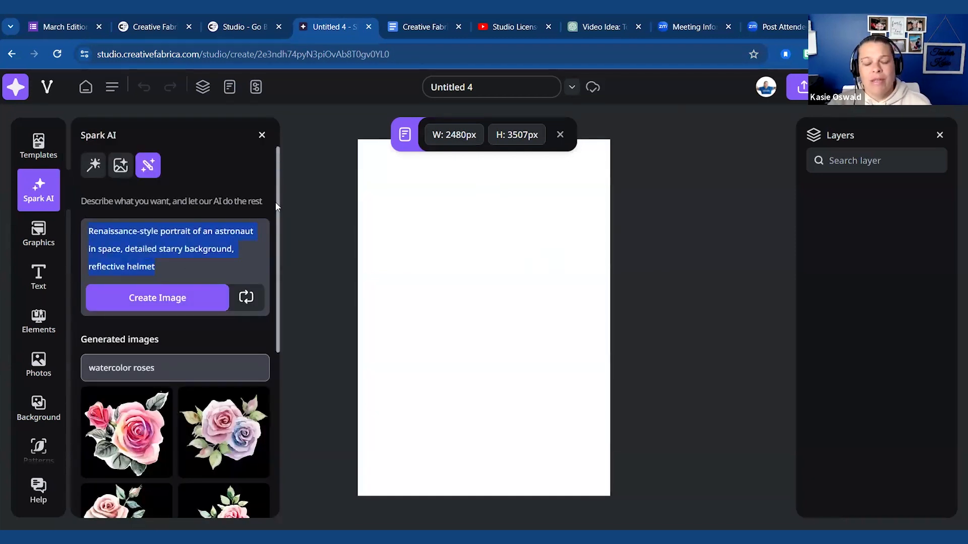
{"action": "key", "text": "BackSpace"}
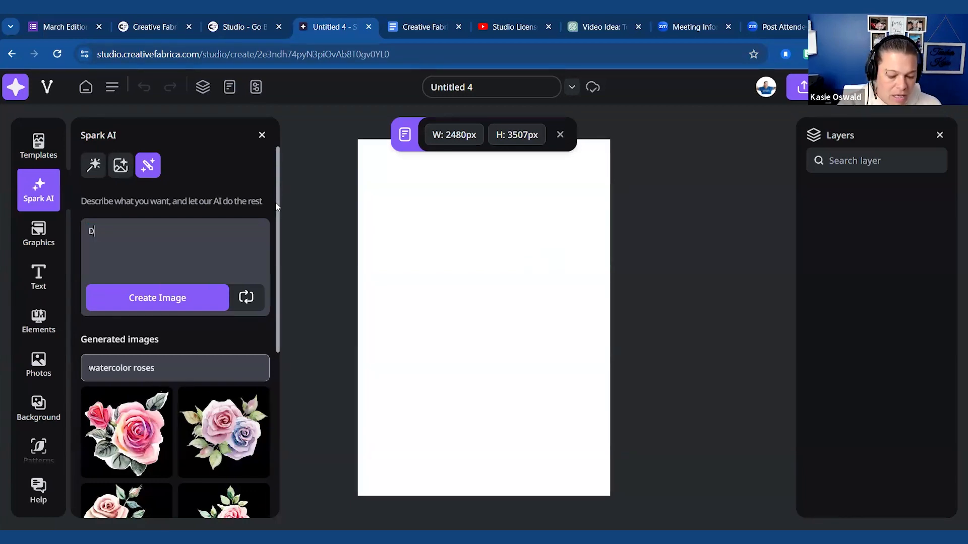
{"action": "type", "text": "Dog wear"}
{"action": "type", "text": "ing "}
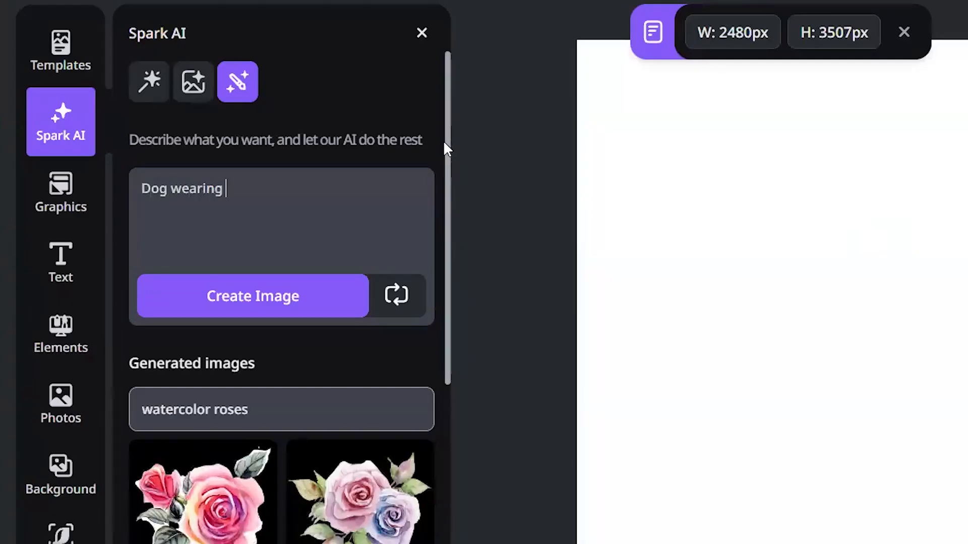
{"action": "type", "text": "a party"}
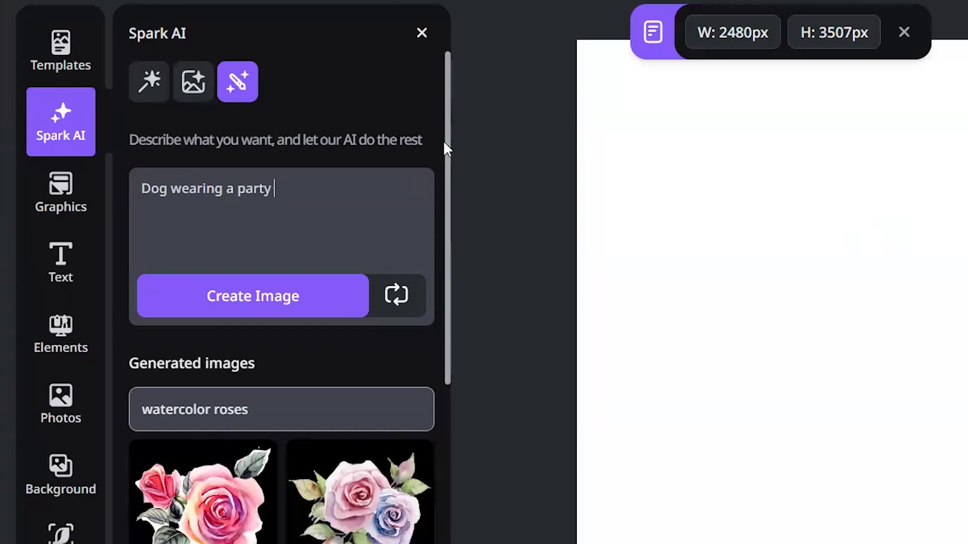
{"action": "type", "text": " hat"}
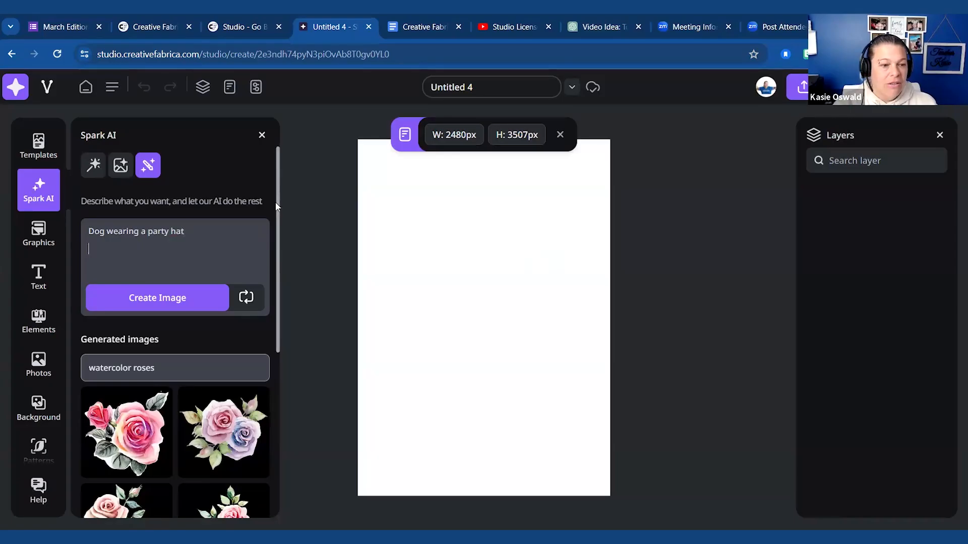
{"action": "left_click", "coordinate": [162, 298]}
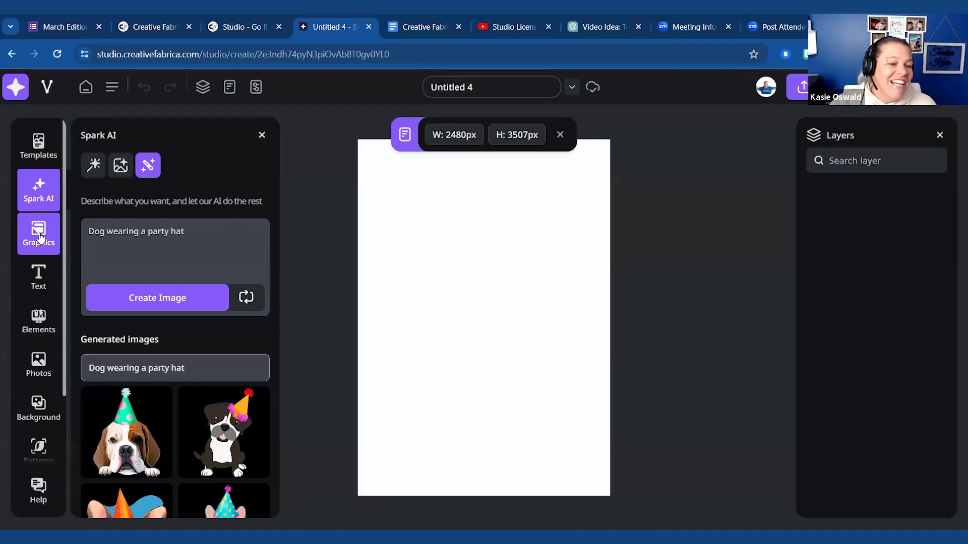
Step: Place the generated brown-and-white dog with the green party hat on the page and enlarge it to about three quarters of the page width
{"action": "scroll", "coordinate": [172, 378], "scroll_direction": "down", "scroll_amount": 5}
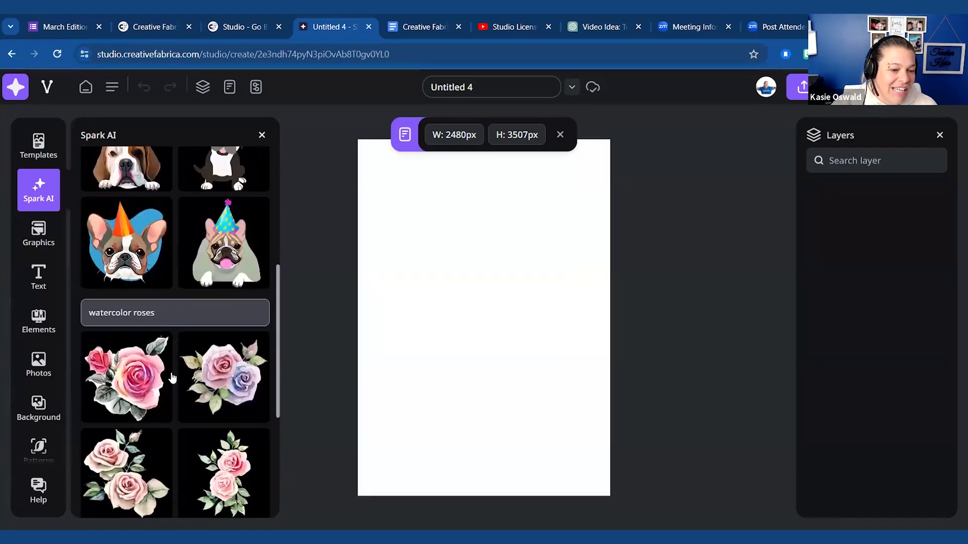
{"action": "scroll", "coordinate": [176, 360], "scroll_direction": "up", "scroll_amount": 5}
{"action": "scroll", "coordinate": [177, 360], "scroll_direction": "down", "scroll_amount": 2}
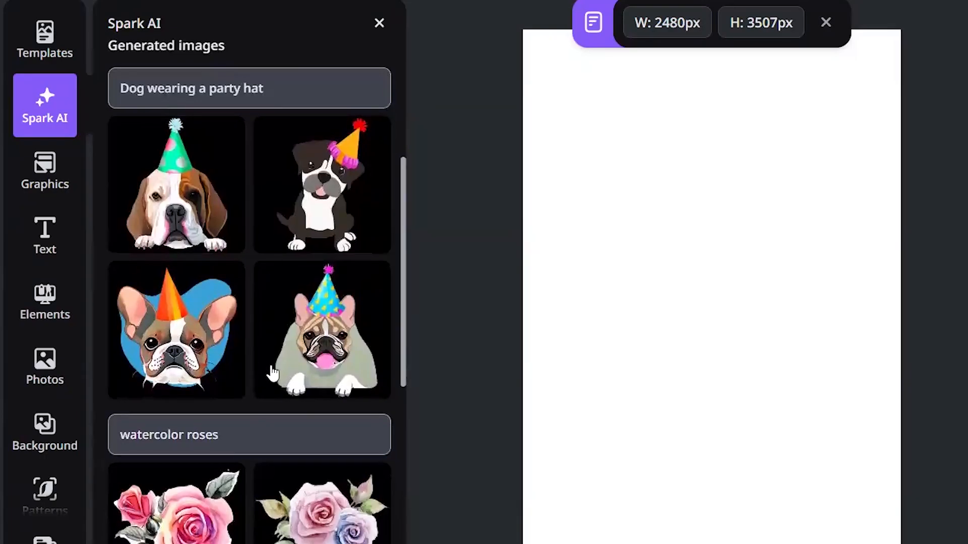
{"action": "scroll", "coordinate": [190, 368], "scroll_direction": "down", "scroll_amount": 5}
{"action": "scroll", "coordinate": [272, 368], "scroll_direction": "up", "scroll_amount": 9}
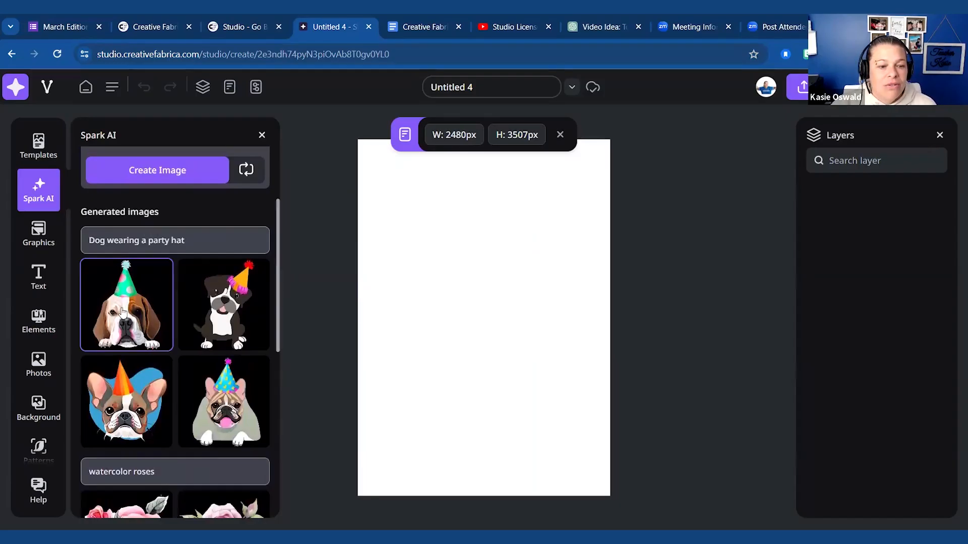
{"action": "left_click", "coordinate": [179, 297]}
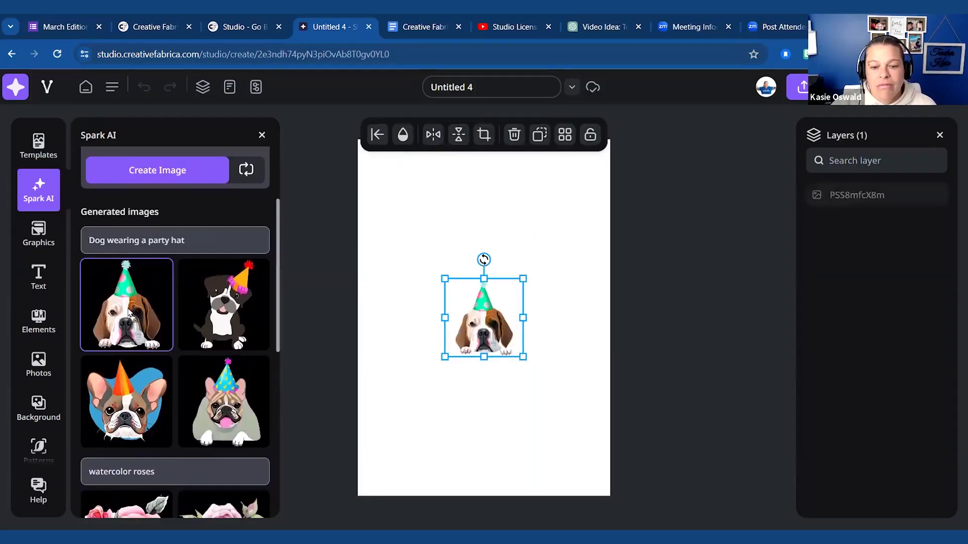
{"action": "left_click_drag", "start_coordinate": [444, 278], "coordinate": [386, 206]}
{"action": "left_click_drag", "start_coordinate": [522, 355], "coordinate": [591, 395]}
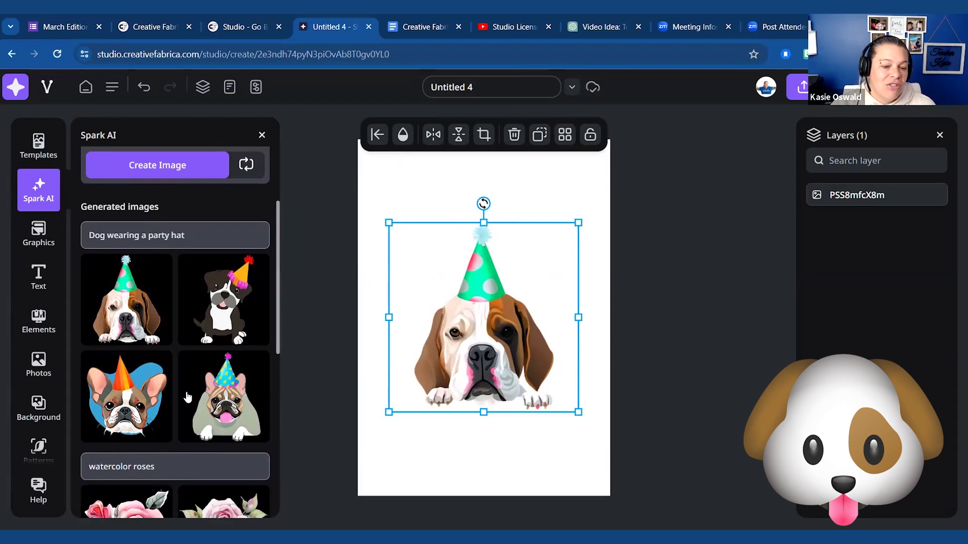
Step: Add the pink-and-red watercolor rose from the previously generated Spark AI images and place it enlarged in the page's lower-left corner
{"action": "scroll", "coordinate": [189, 398], "scroll_direction": "down", "scroll_amount": 4}
{"action": "scroll", "coordinate": [189, 398], "scroll_direction": "down", "scroll_amount": 2}
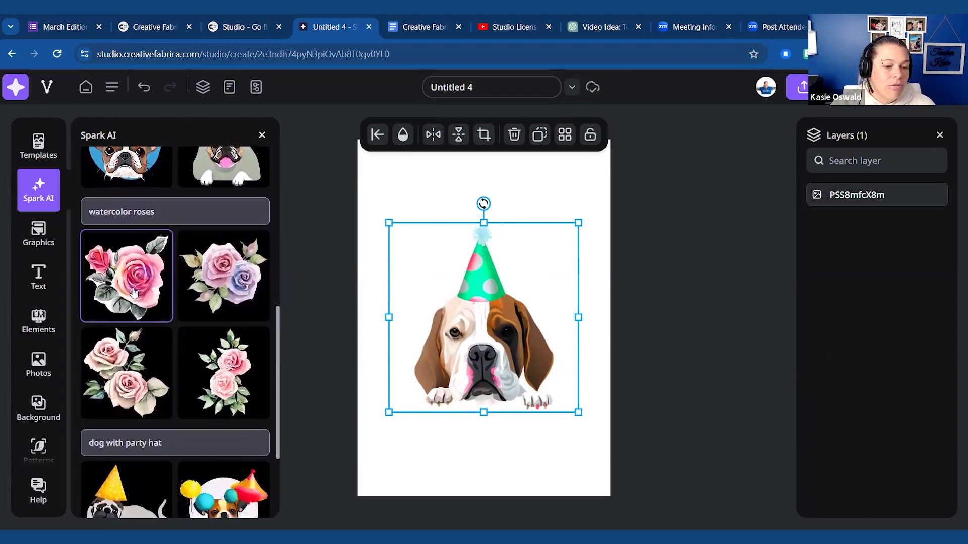
{"action": "left_click", "coordinate": [126, 275]}
{"action": "left_click_drag", "start_coordinate": [460, 357], "coordinate": [363, 494]}
Step: Shift the large dog and the rose slightly upward, then try the dog's layer above the rose and return it below
{"action": "left_click", "coordinate": [492, 330]}
{"action": "left_click_drag", "start_coordinate": [492, 329], "coordinate": [491, 318]}
{"action": "left_click_drag", "start_coordinate": [446, 439], "coordinate": [446, 429]}
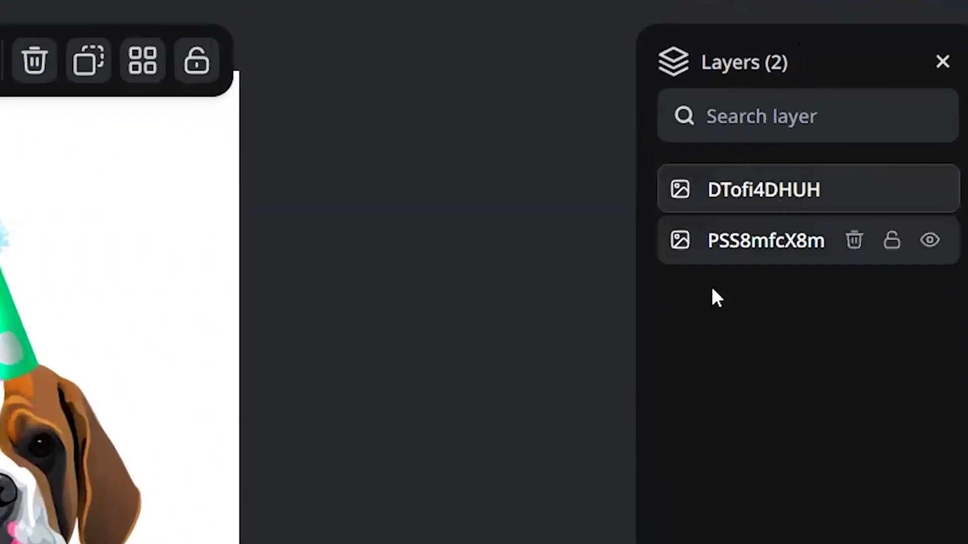
{"action": "left_click_drag", "start_coordinate": [741, 252], "coordinate": [729, 177]}
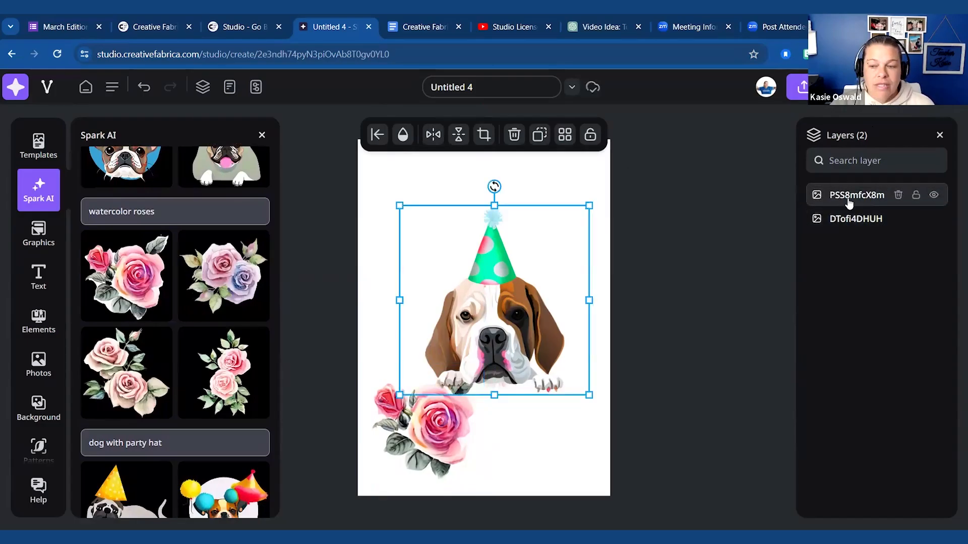
{"action": "left_click_drag", "start_coordinate": [849, 202], "coordinate": [833, 227]}
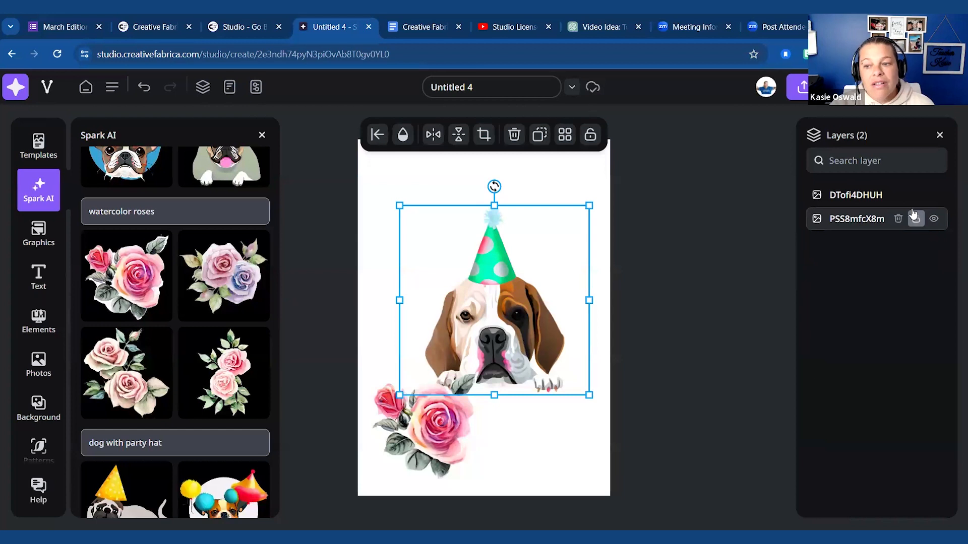
Step: Add the "dog with party hat" image with colorful balloons and enlarge it in the page's lower-right corner
{"action": "scroll", "coordinate": [237, 392], "scroll_direction": "down", "scroll_amount": 3}
{"action": "left_click", "coordinate": [237, 392]}
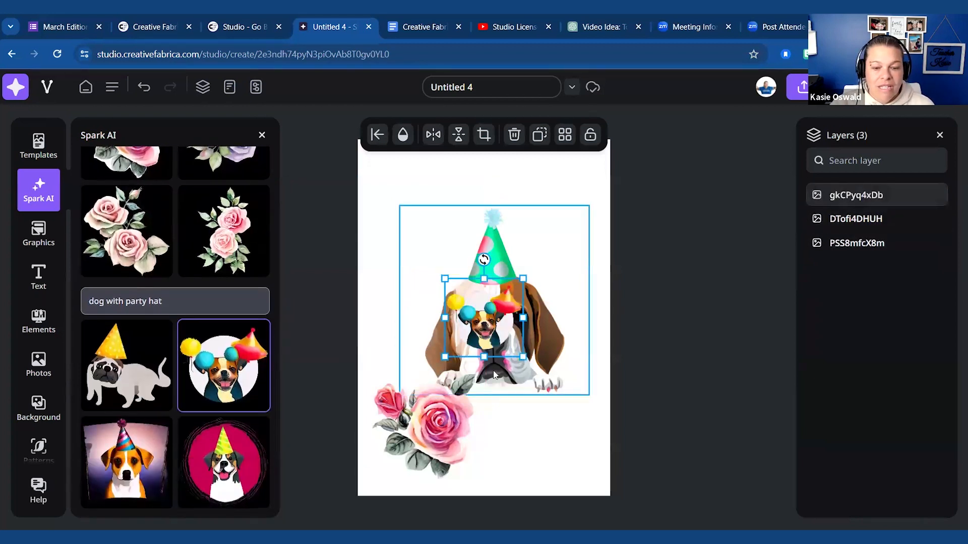
{"action": "left_click_drag", "start_coordinate": [485, 313], "coordinate": [524, 413]}
{"action": "left_click_drag", "start_coordinate": [562, 457], "coordinate": [601, 496]}
{"action": "left_click_drag", "start_coordinate": [536, 472], "coordinate": [524, 458]}
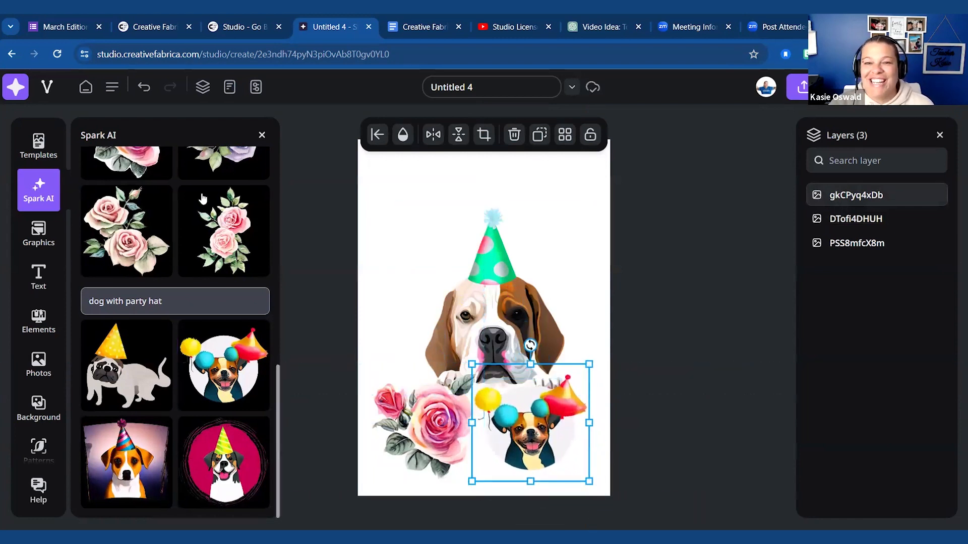
Step: Browse the Graphics library, add the cartoon bee and enlarge it in the page's upper-left corner
{"action": "scroll", "coordinate": [267, 262], "scroll_direction": "up", "scroll_amount": 15}
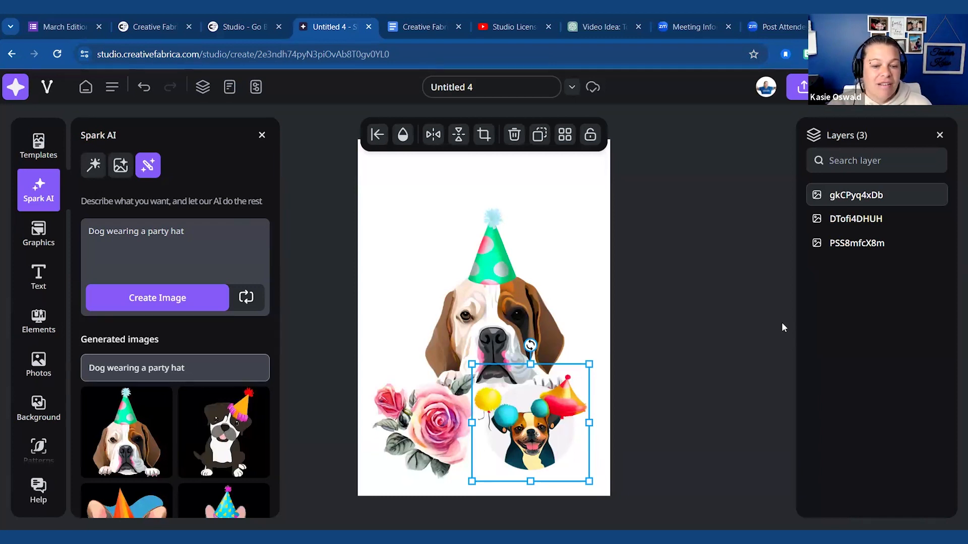
{"action": "left_click", "coordinate": [39, 233]}
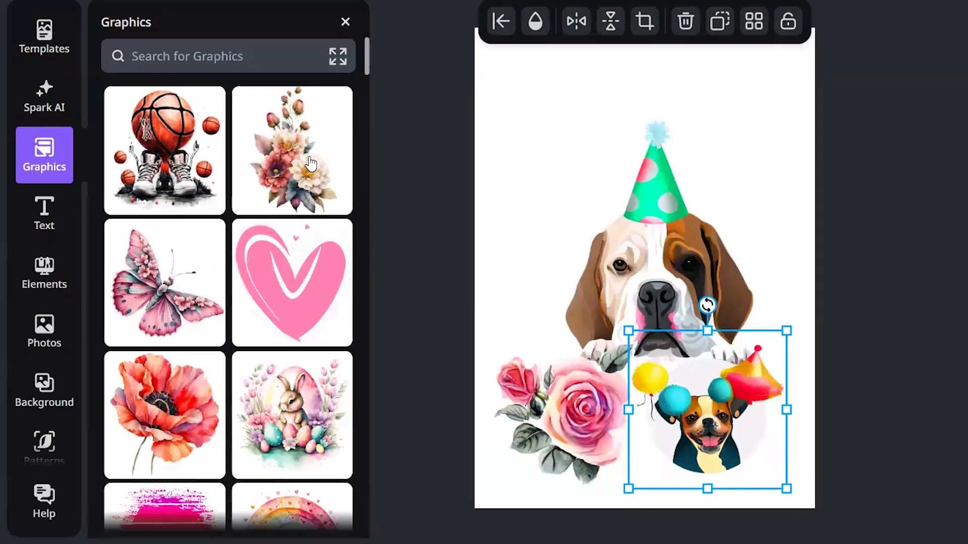
{"action": "scroll", "coordinate": [232, 241], "scroll_direction": "down", "scroll_amount": 5}
{"action": "scroll", "coordinate": [305, 169], "scroll_direction": "down", "scroll_amount": 15}
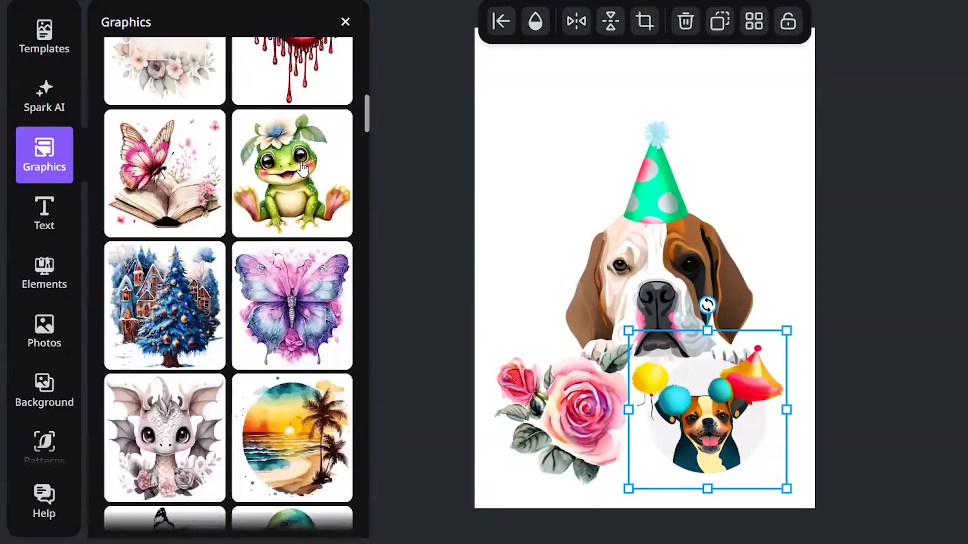
{"action": "scroll", "coordinate": [297, 174], "scroll_direction": "down", "scroll_amount": 8}
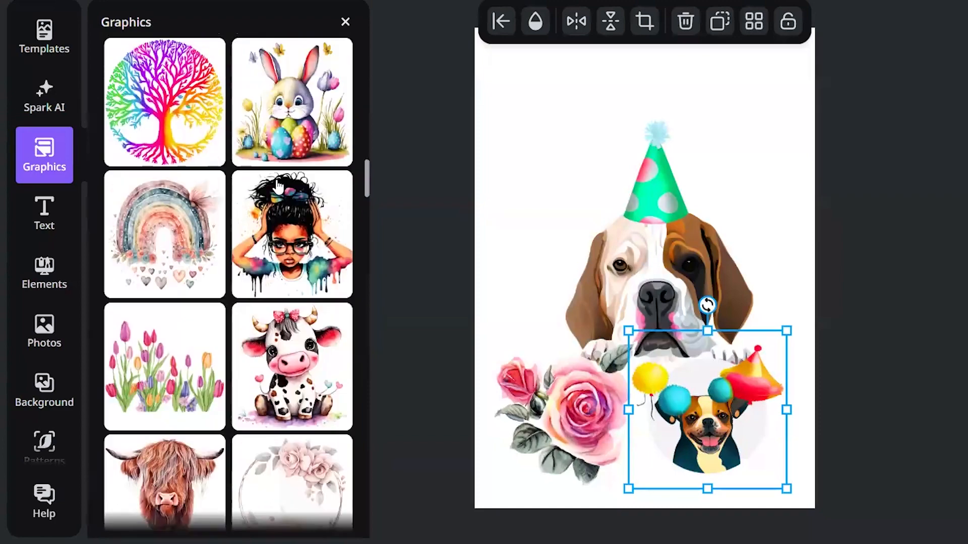
{"action": "scroll", "coordinate": [202, 241], "scroll_direction": "up", "scroll_amount": 5}
{"action": "left_click", "coordinate": [186, 260]}
{"action": "left_click_drag", "start_coordinate": [645, 237], "coordinate": [576, 103]}
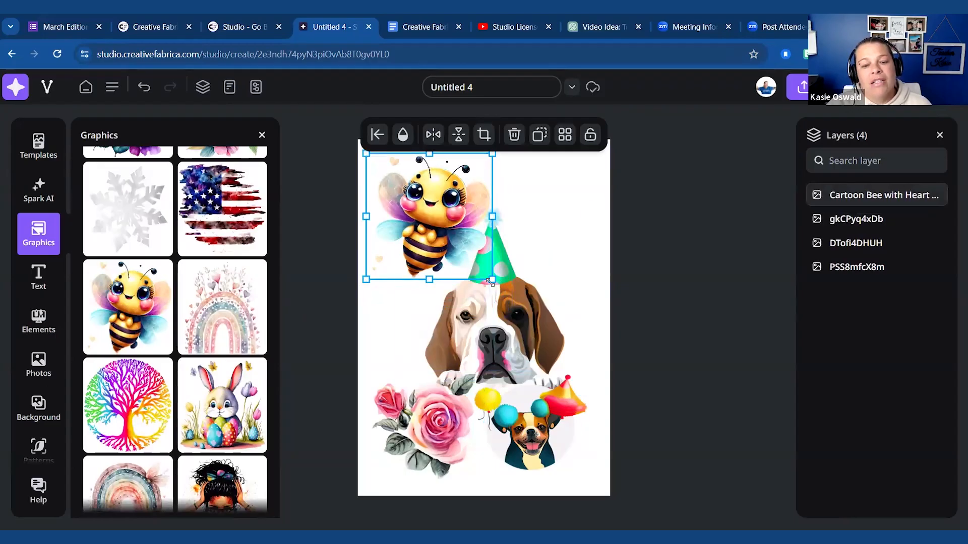
{"action": "left_click_drag", "start_coordinate": [491, 281], "coordinate": [510, 296]}
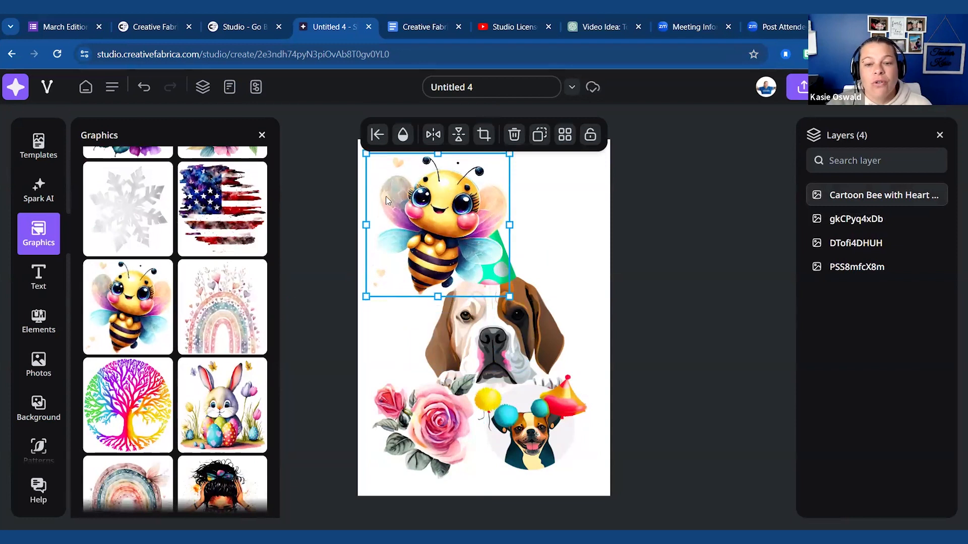
Step: Delete the watercolor rose and place the Easter bunny graphic with colorful eggs in the page's lower-left corner
{"action": "left_click", "coordinate": [449, 424]}
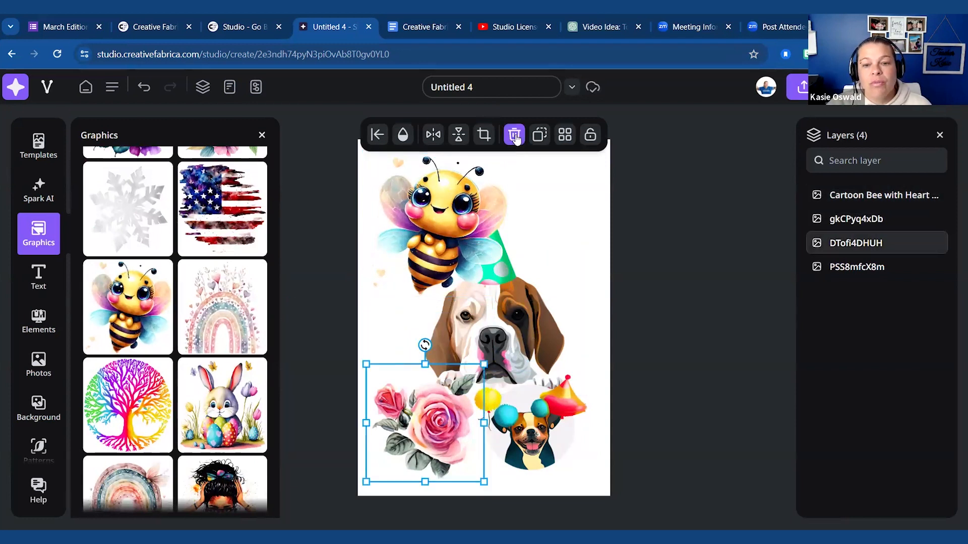
{"action": "left_click", "coordinate": [514, 135]}
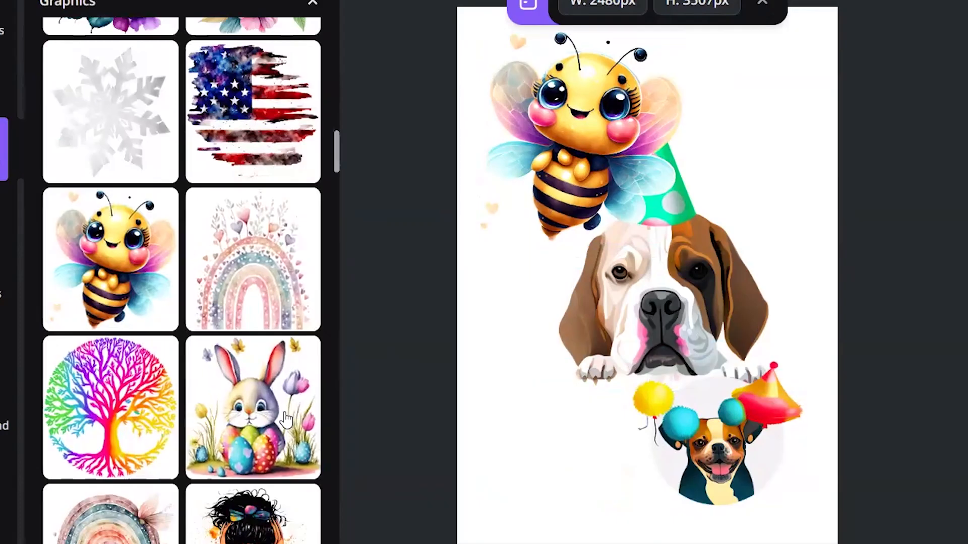
{"action": "left_click", "coordinate": [222, 406]}
{"action": "left_click_drag", "start_coordinate": [451, 394], "coordinate": [422, 434]}
{"action": "left_click_drag", "start_coordinate": [548, 444], "coordinate": [539, 464]}
Step: Add the graphic of the young girl with glasses, enlarge it in the page's upper-right corner and move the bee closer to the left edge
{"action": "scroll", "coordinate": [231, 287], "scroll_direction": "down", "scroll_amount": 4}
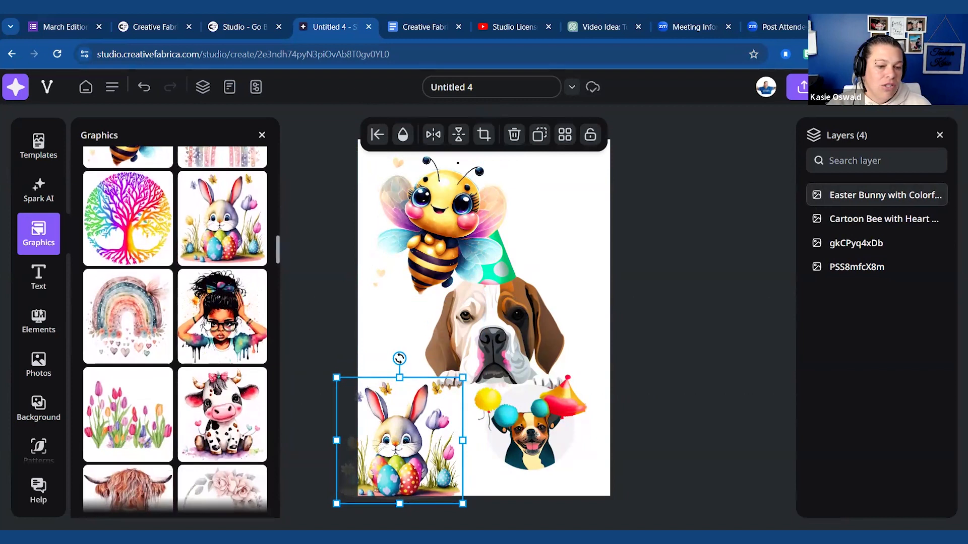
{"action": "left_click", "coordinate": [206, 325]}
{"action": "left_click_drag", "start_coordinate": [482, 320], "coordinate": [549, 202]}
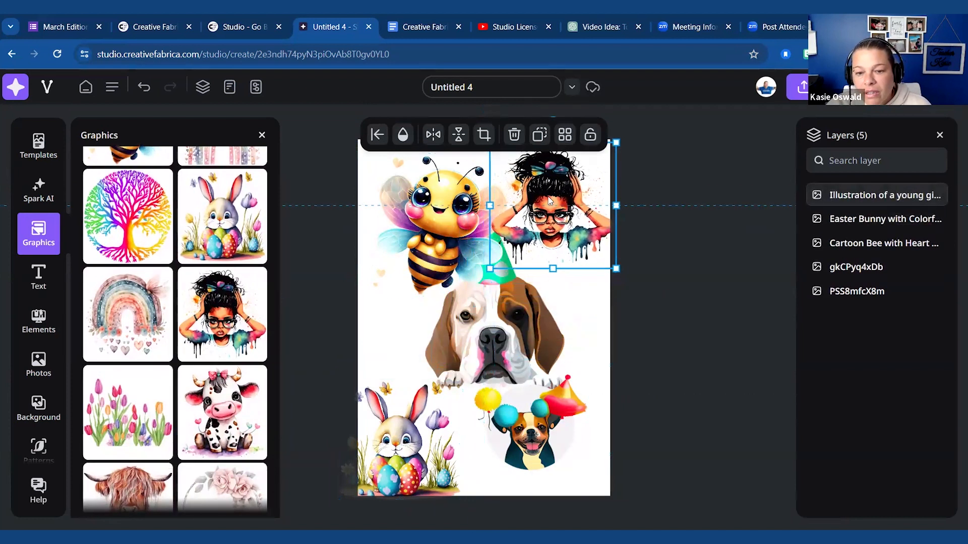
{"action": "left_click_drag", "start_coordinate": [490, 269], "coordinate": [479, 278]}
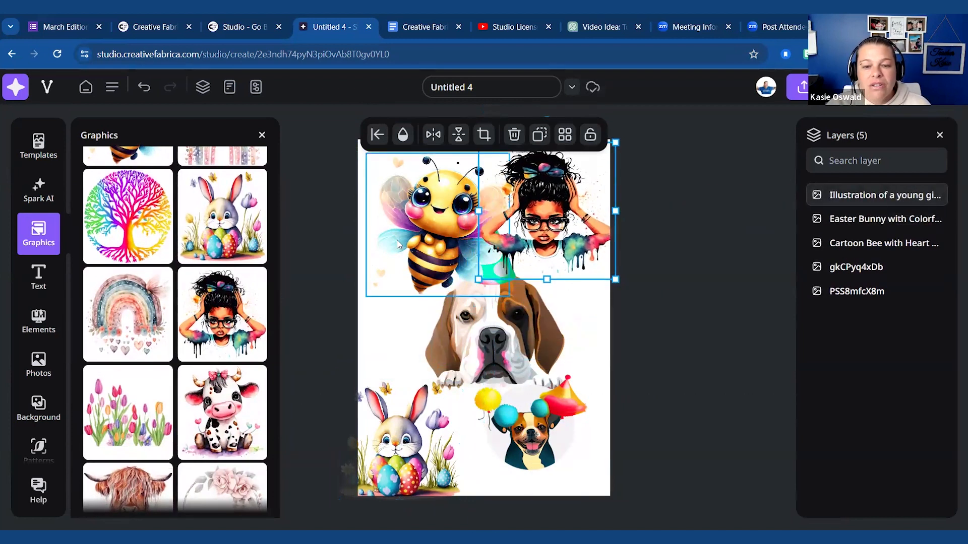
{"action": "left_click_drag", "start_coordinate": [397, 237], "coordinate": [389, 234]}
Step: Add the highland cow graphic and place it at the page's left edge between the bee and the bunny
{"action": "scroll", "coordinate": [133, 287], "scroll_direction": "down", "scroll_amount": 7}
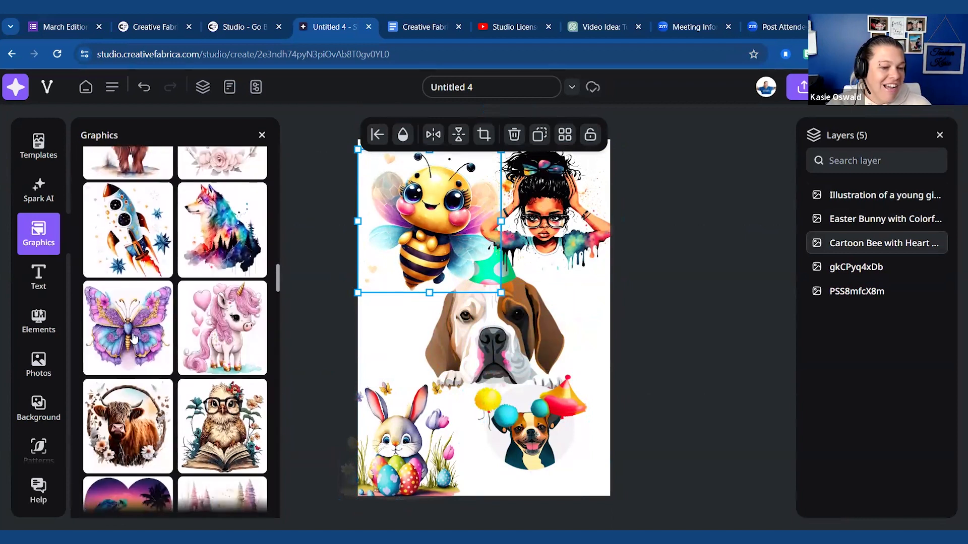
{"action": "scroll", "coordinate": [133, 286], "scroll_direction": "up", "scroll_amount": 2}
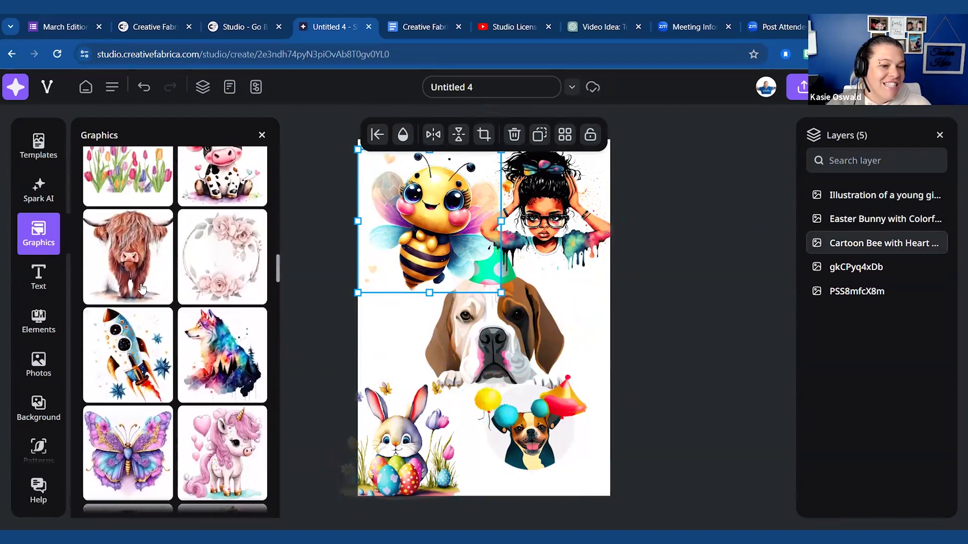
{"action": "left_click", "coordinate": [132, 246]}
{"action": "left_click_drag", "start_coordinate": [504, 313], "coordinate": [420, 328]}
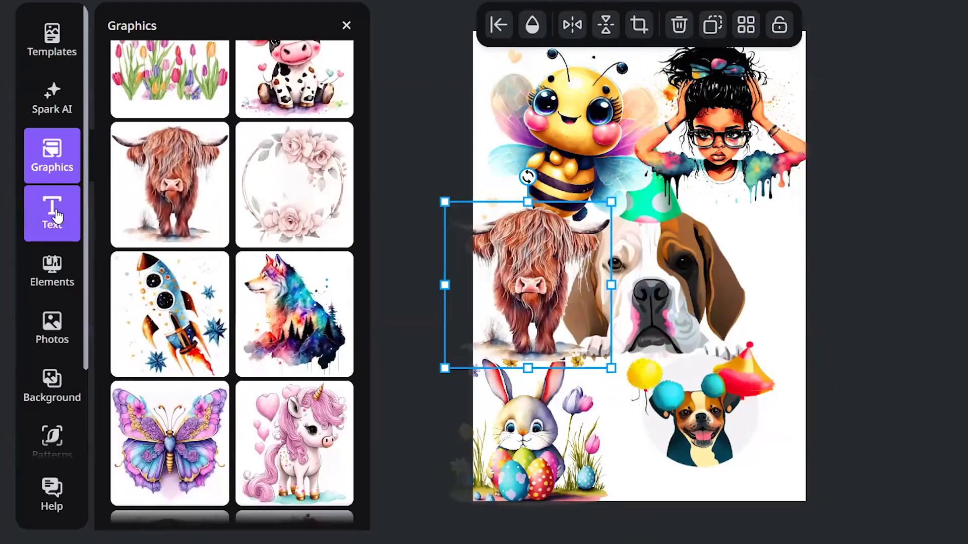
Step: Delete the bee, the girl, the highland cow and the large dog with the green party hat from the page
{"action": "left_click", "coordinate": [38, 276]}
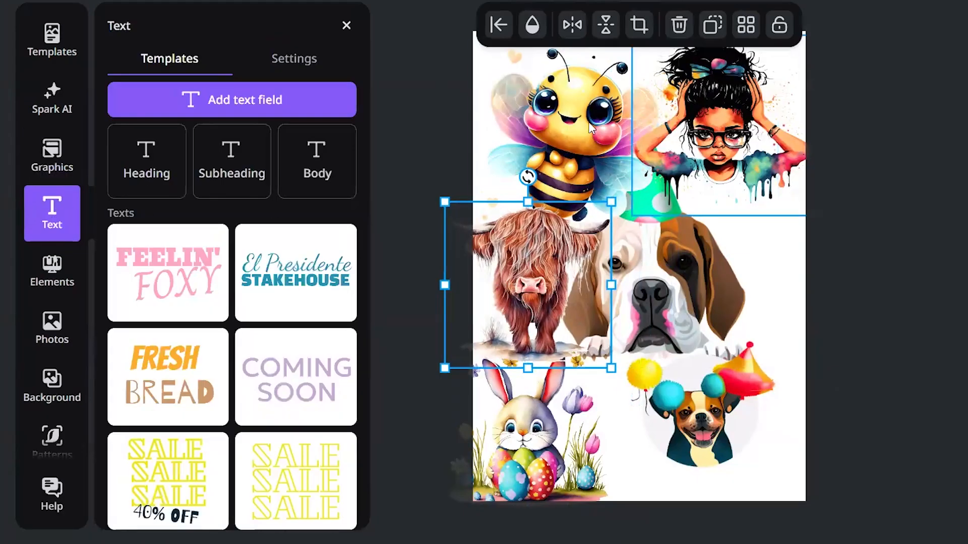
{"action": "left_click", "coordinate": [417, 203]}
{"action": "left_click", "coordinate": [679, 26]}
{"action": "left_click", "coordinate": [679, 30]}
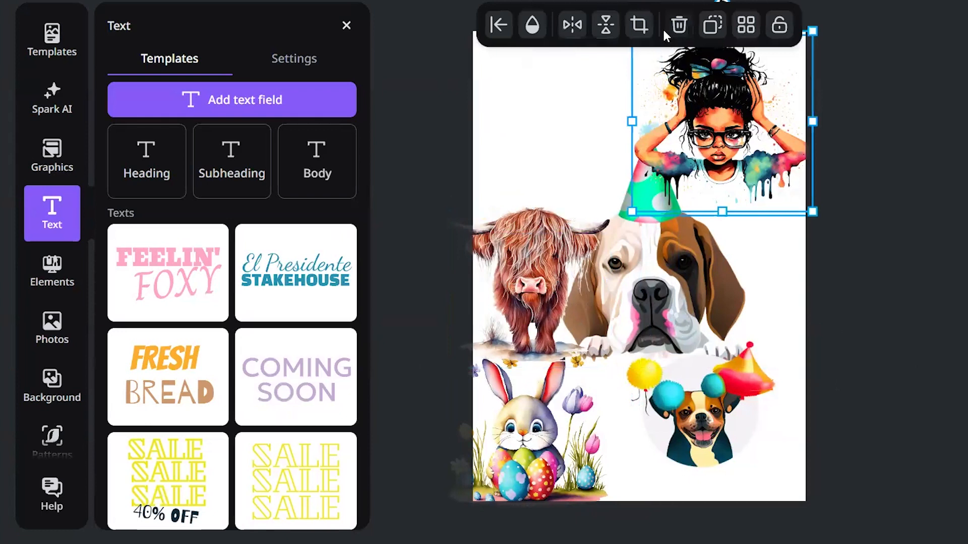
{"action": "left_click", "coordinate": [679, 25]}
{"action": "left_click", "coordinate": [557, 252]}
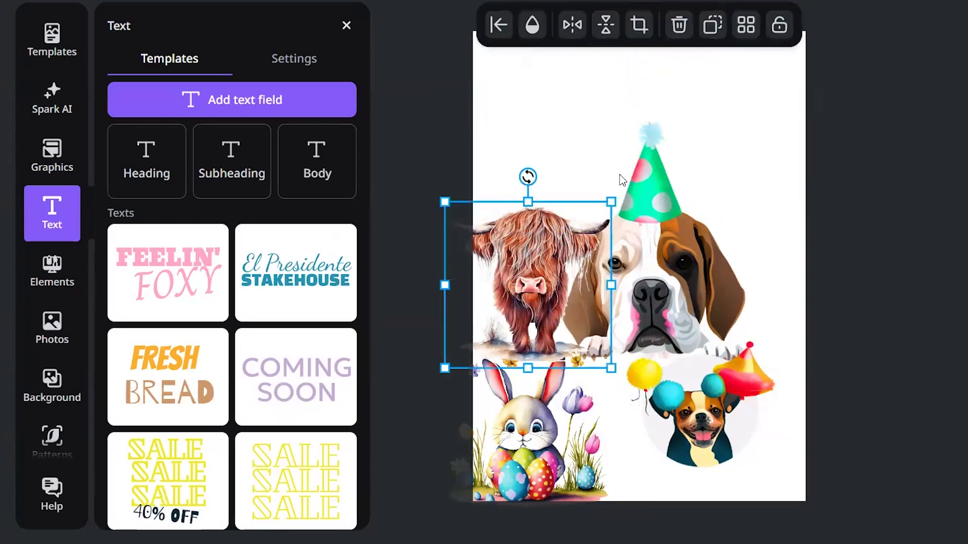
{"action": "left_click", "coordinate": [679, 26]}
{"action": "left_click", "coordinate": [672, 202]}
{"action": "left_click", "coordinate": [679, 25]}
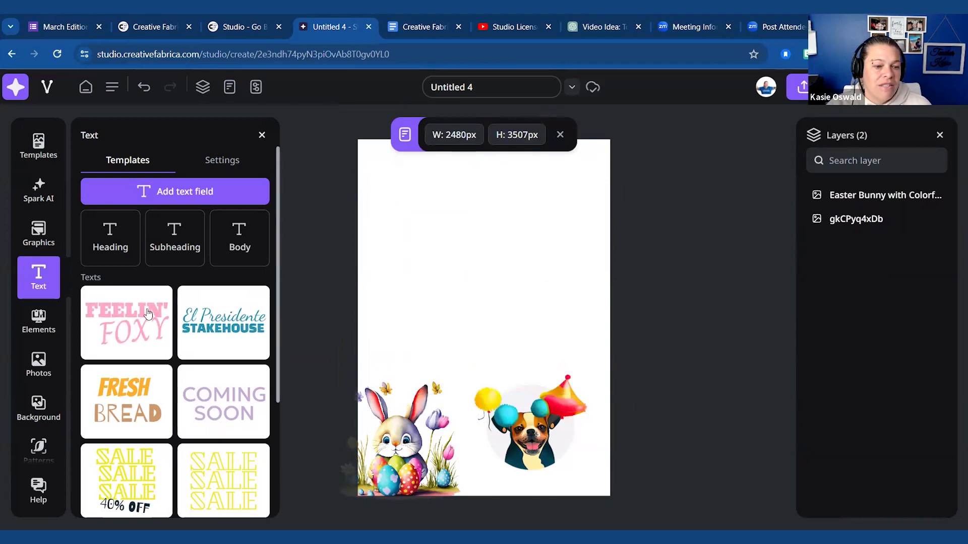
Step: Add a heading reading "Friends" above the bunny and small dog, and enlarge its text box to nearly the page width
{"action": "left_click", "coordinate": [125, 248]}
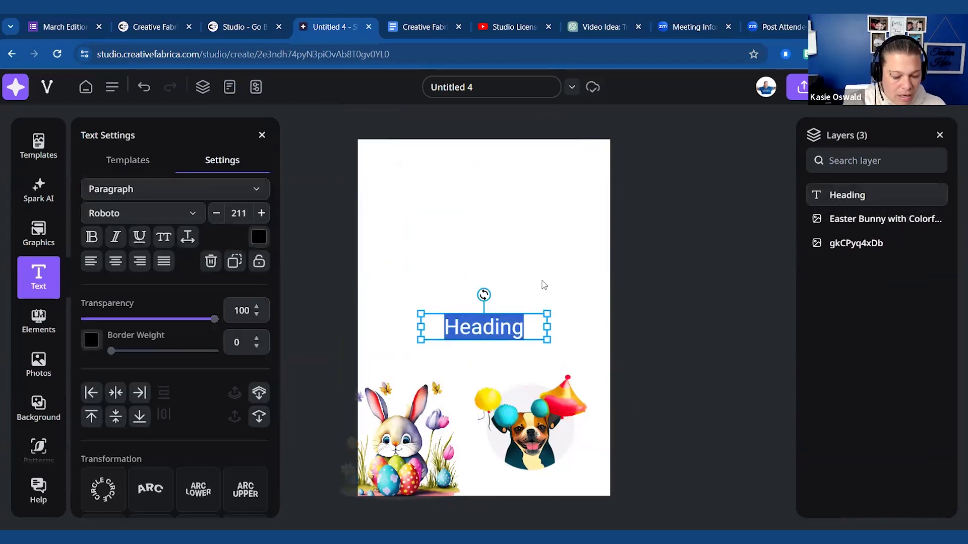
{"action": "type", "text": "Frien"}
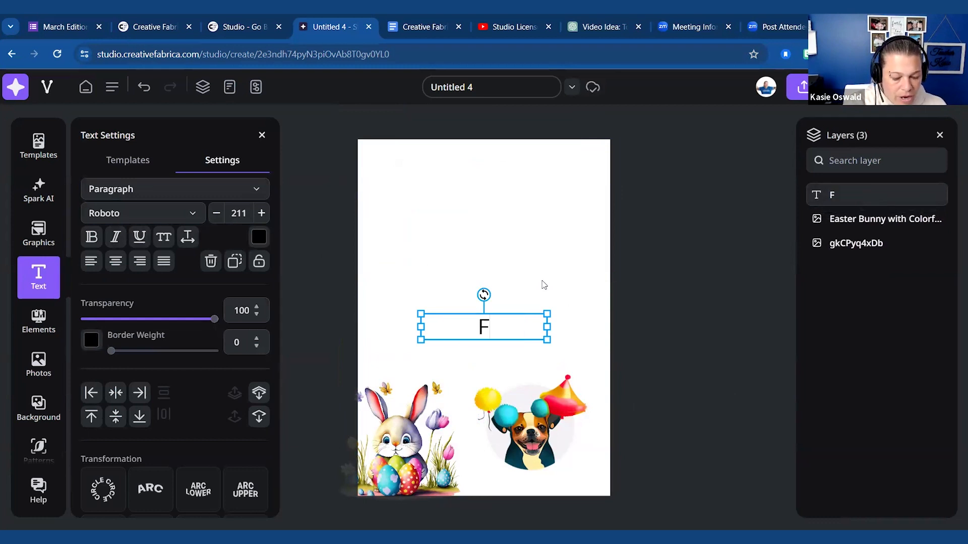
{"action": "type", "text": "ds"}
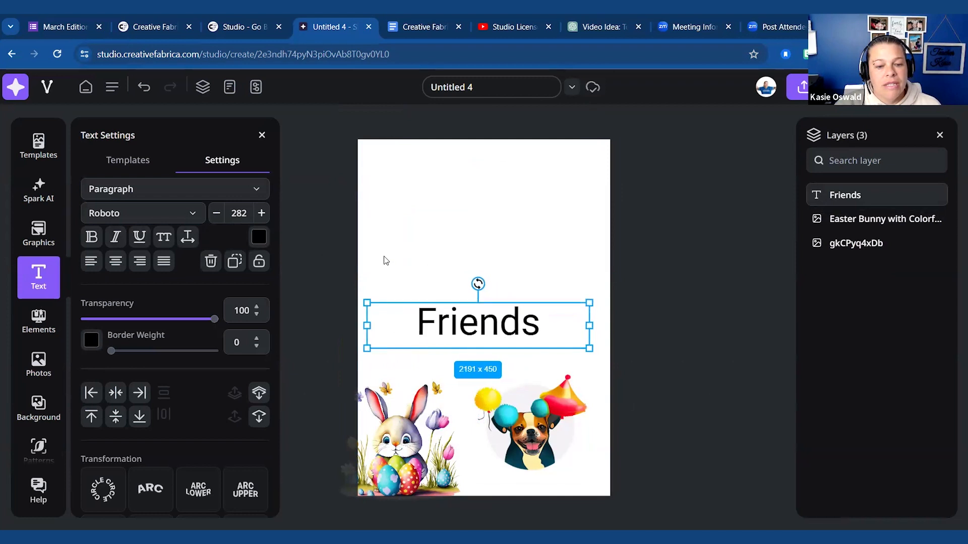
Step: Change the solid text color of the "Friends" heading to a medium purple
{"action": "left_click", "coordinate": [258, 236]}
{"action": "left_click", "coordinate": [261, 322]}
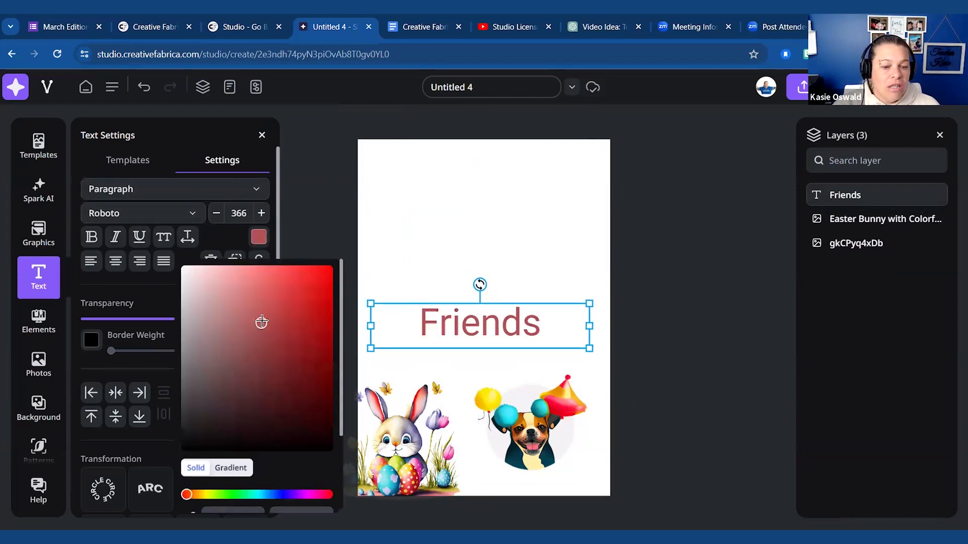
{"action": "left_click", "coordinate": [316, 292]}
{"action": "left_click", "coordinate": [292, 495]}
{"action": "left_click", "coordinate": [268, 327]}
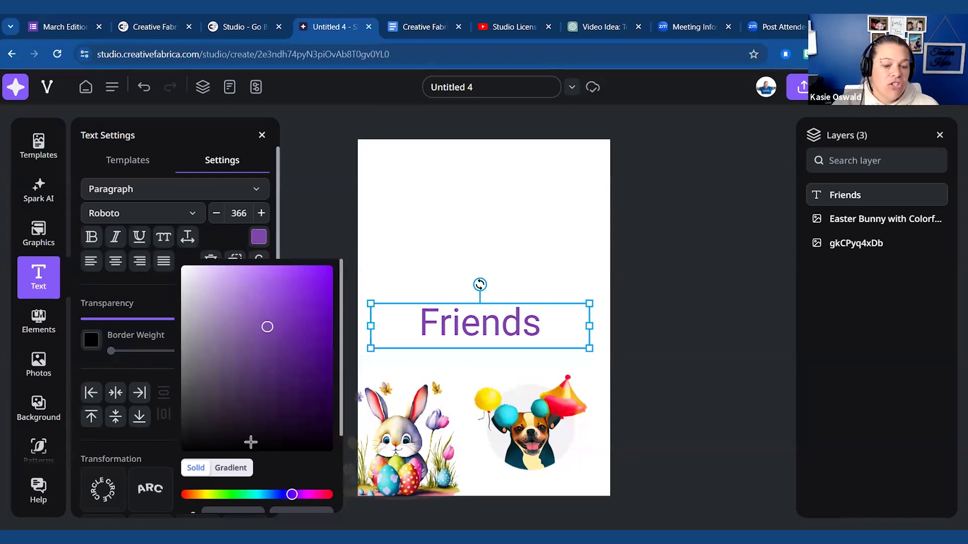
{"action": "left_click", "coordinate": [451, 262]}
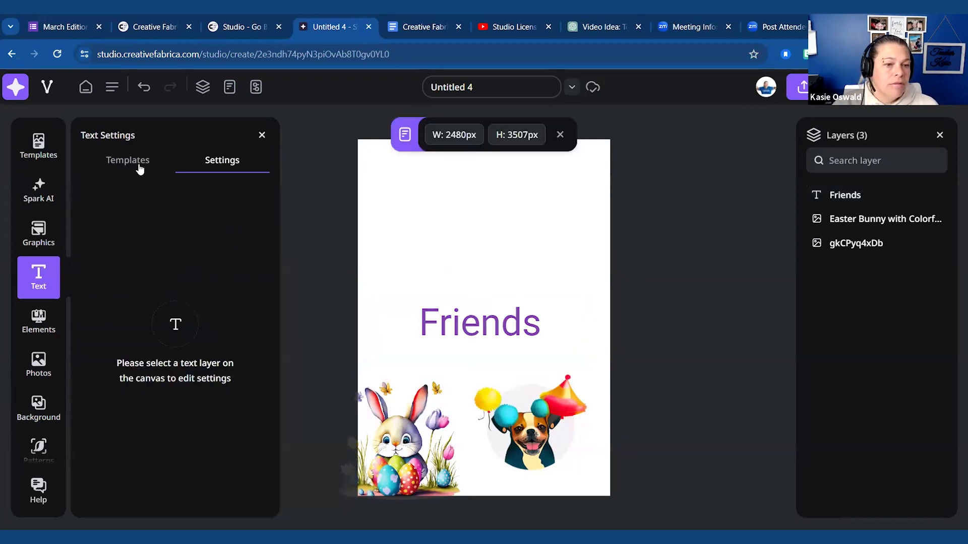
Step: Give the "Friends" heading a red border with a weight of 35, leaving its transparency at 100
{"action": "left_click", "coordinate": [42, 287]}
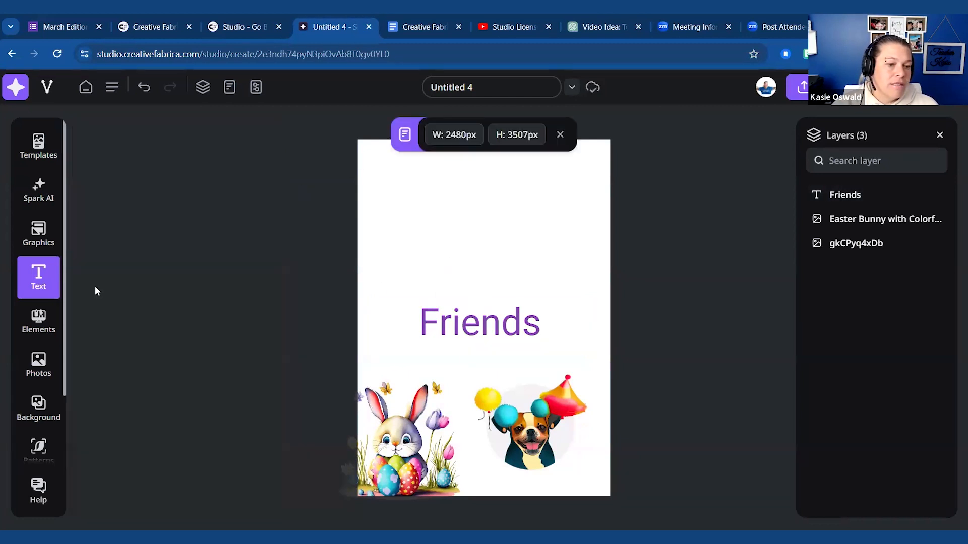
{"action": "left_click", "coordinate": [439, 329]}
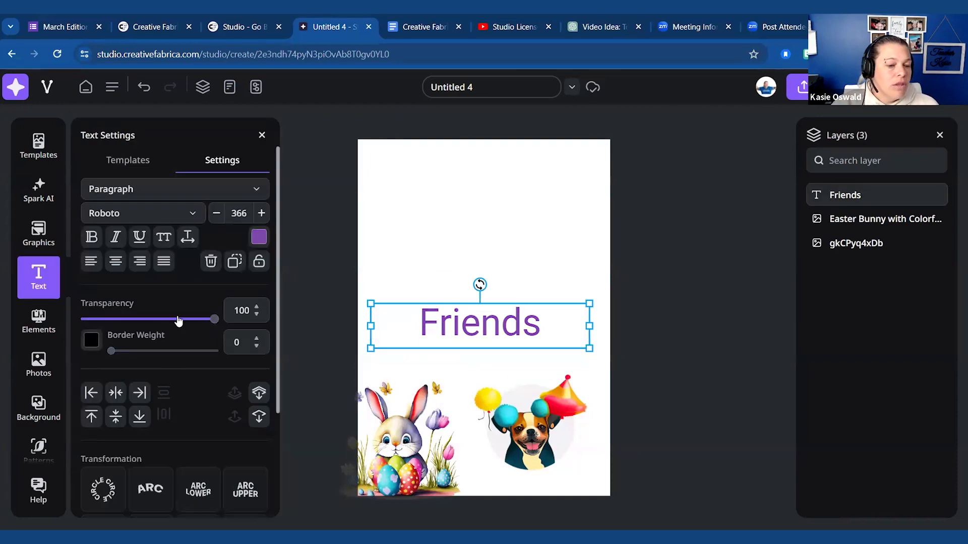
{"action": "mouse_move", "coordinate": [214, 319]}
{"action": "left_mouse_down"}
{"action": "mouse_move", "coordinate": [130, 321]}
{"action": "mouse_move", "coordinate": [229, 324]}
{"action": "left_mouse_up"}
{"action": "scroll", "coordinate": [191, 318], "scroll_direction": "down", "scroll_amount": 2}
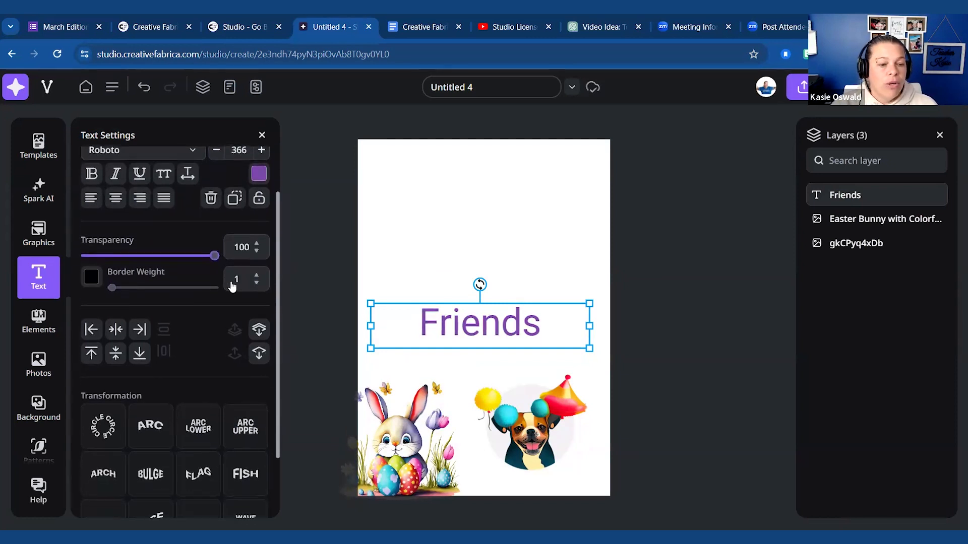
{"action": "left_click_drag", "start_coordinate": [115, 289], "coordinate": [146, 296]}
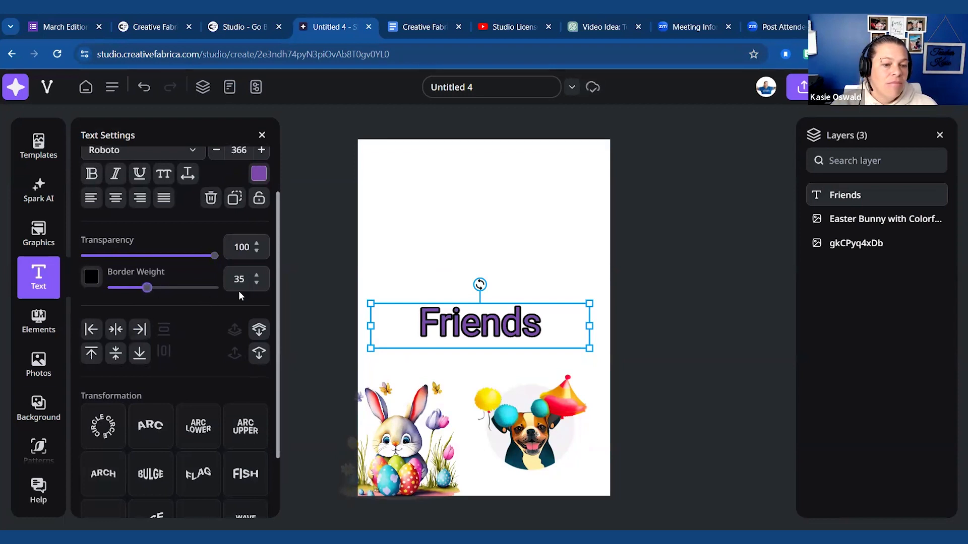
{"action": "left_click", "coordinate": [91, 277]}
{"action": "left_click", "coordinate": [150, 337]}
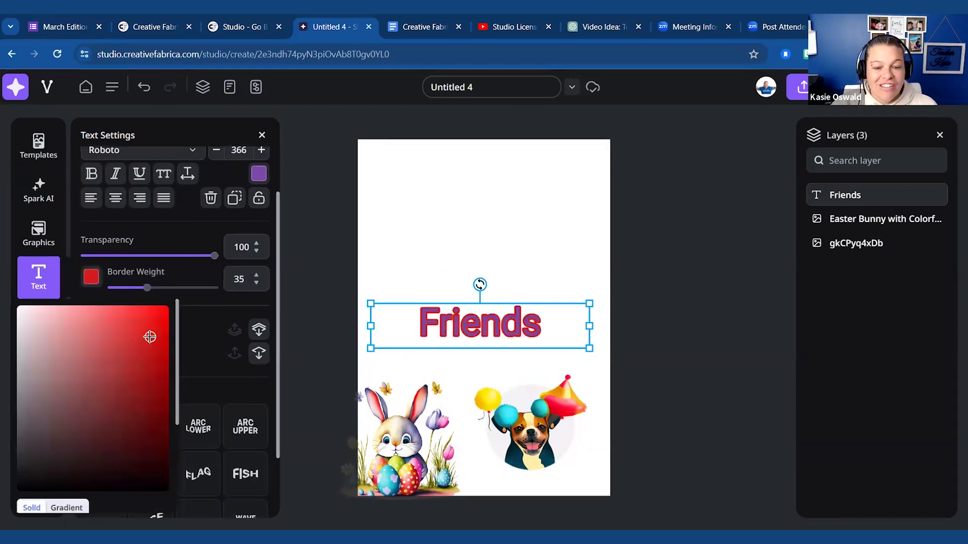
Step: Change the "Friends" heading's border color to near-black and give the text a Bulge transformation after trying Circle and Arc
{"action": "left_click", "coordinate": [61, 466]}
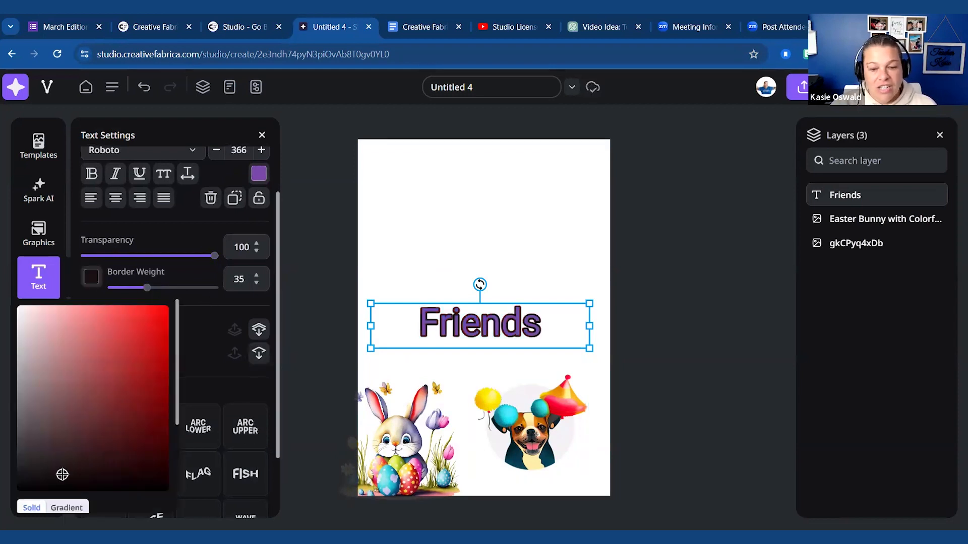
{"action": "left_click", "coordinate": [336, 232]}
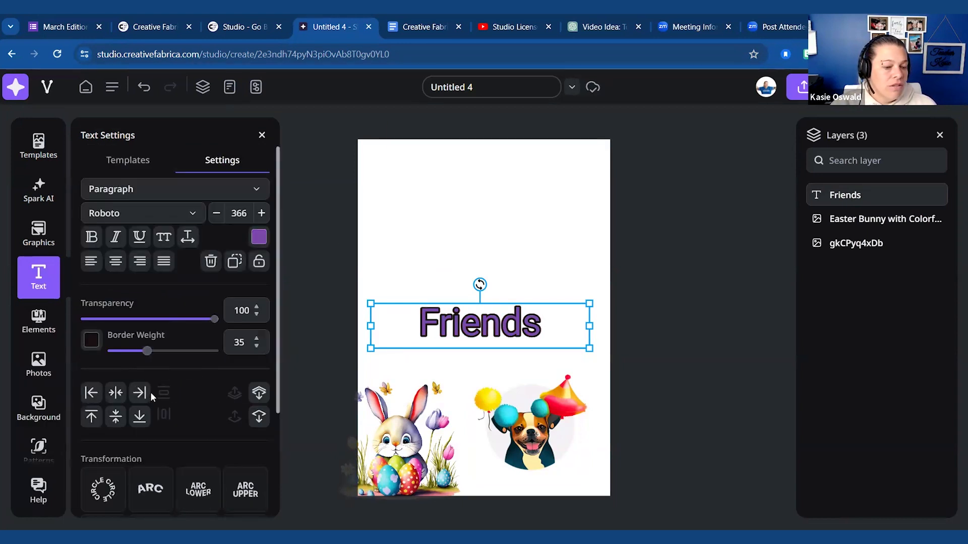
{"action": "scroll", "coordinate": [150, 393], "scroll_direction": "down", "scroll_amount": 3}
{"action": "left_click", "coordinate": [103, 344]}
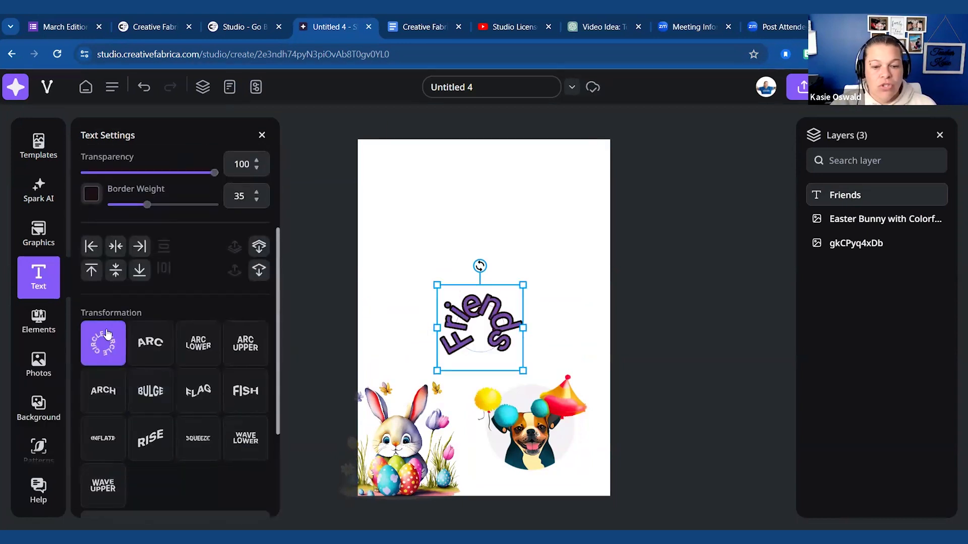
{"action": "left_click", "coordinate": [161, 339]}
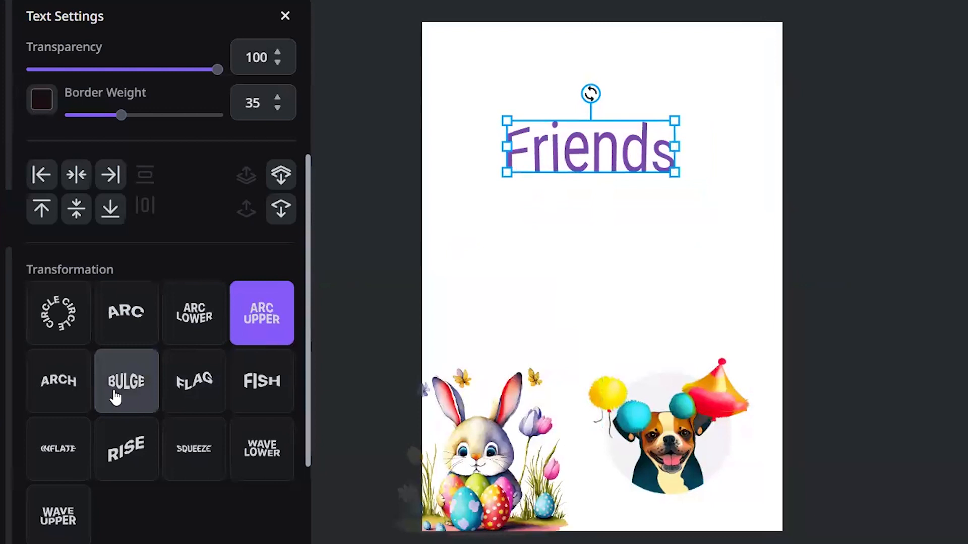
{"action": "left_click", "coordinate": [113, 394]}
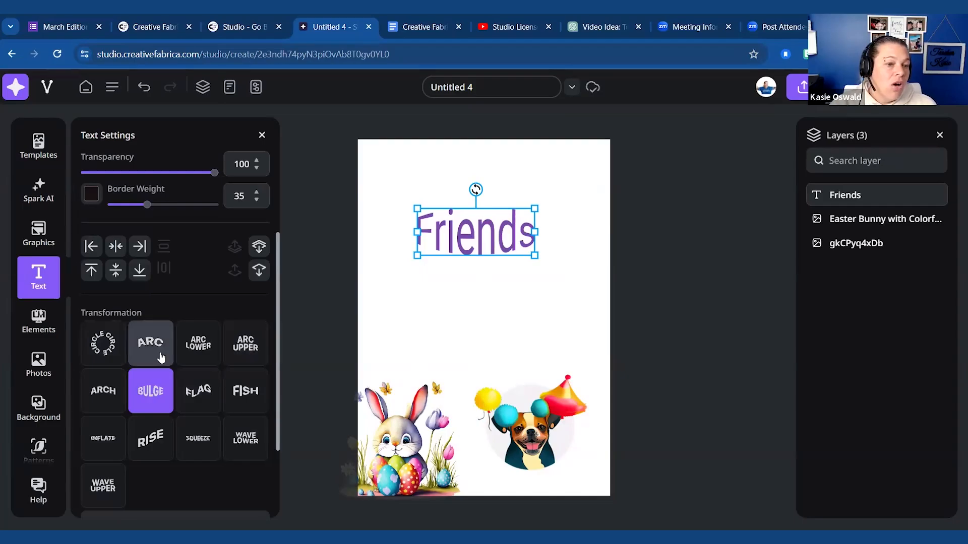
Step: Set the font of the "Friends" heading to Alfa Slab One
{"action": "scroll", "coordinate": [135, 340], "scroll_direction": "up", "scroll_amount": 3}
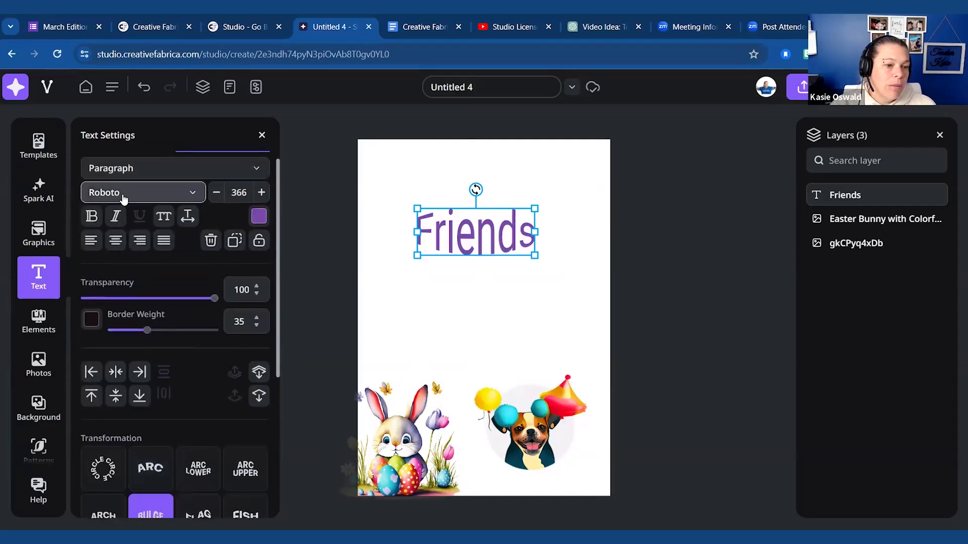
{"action": "left_click", "coordinate": [161, 197]}
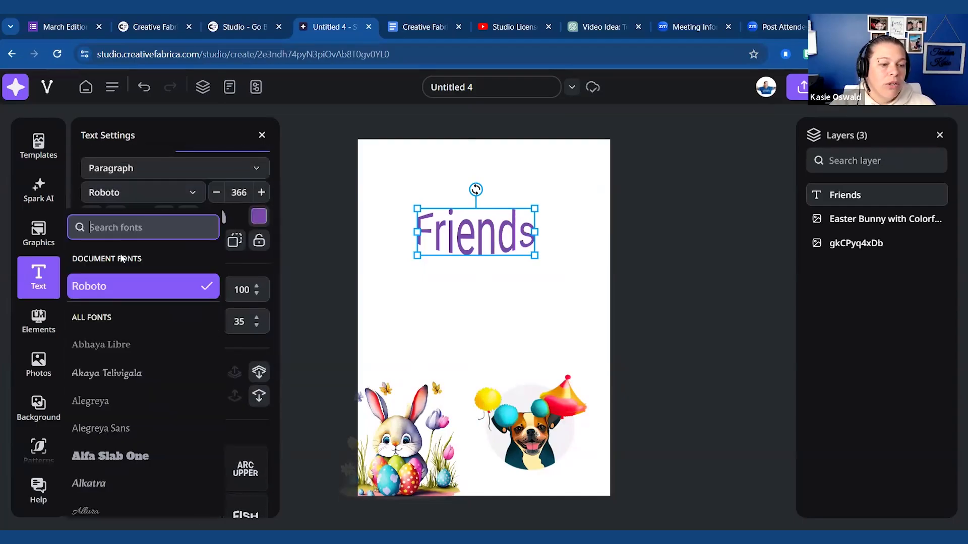
{"action": "left_click", "coordinate": [114, 456]}
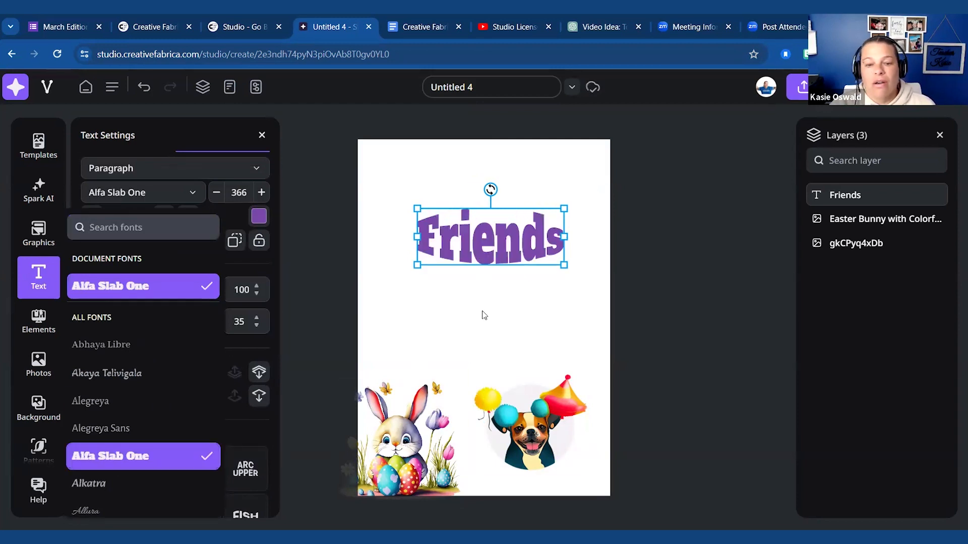
Step: Add the two-star Celestial Comics element, enlarge it to about 1396 x 1388 beside the heading, and send it behind all other layers
{"action": "left_click", "coordinate": [40, 325]}
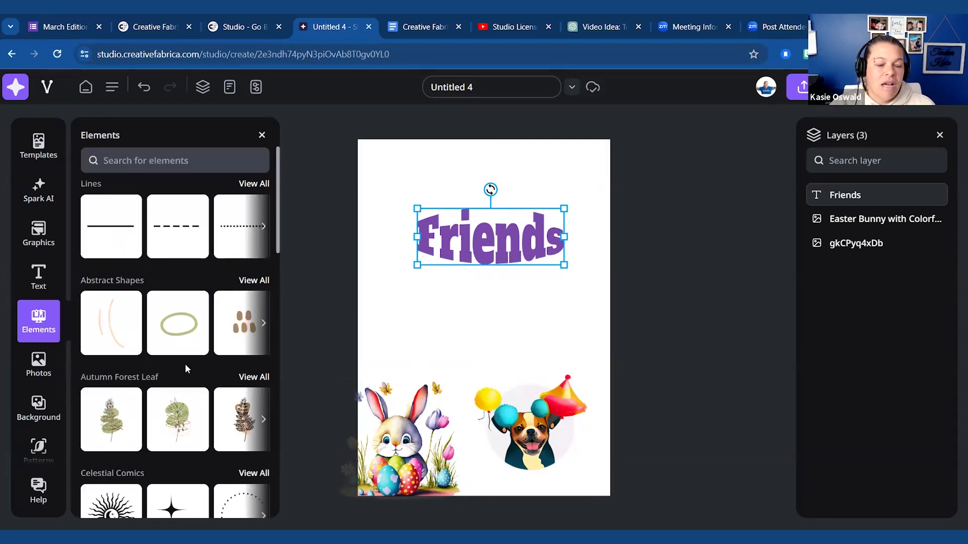
{"action": "scroll", "coordinate": [185, 364], "scroll_direction": "down", "scroll_amount": 1}
{"action": "scroll", "coordinate": [186, 370], "scroll_direction": "down", "scroll_amount": 1}
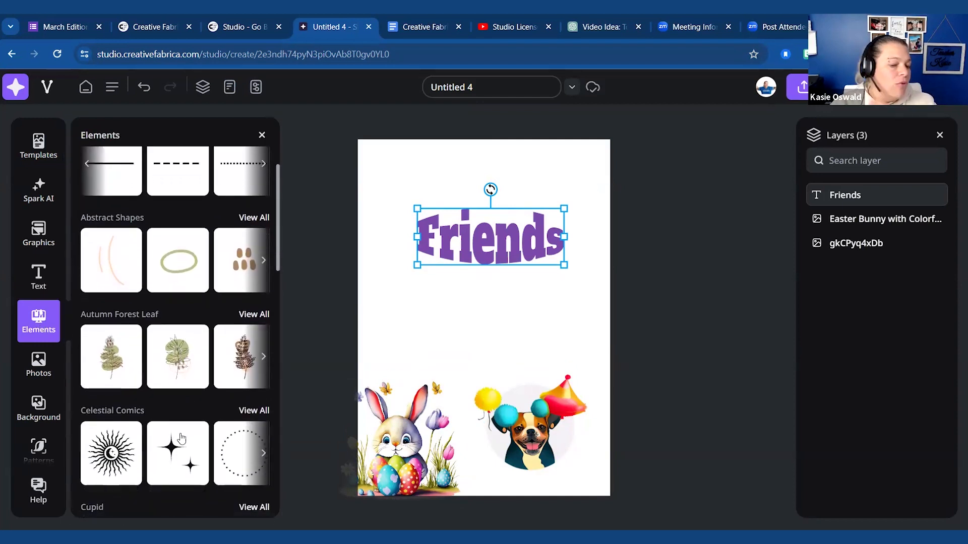
{"action": "left_click", "coordinate": [171, 461]}
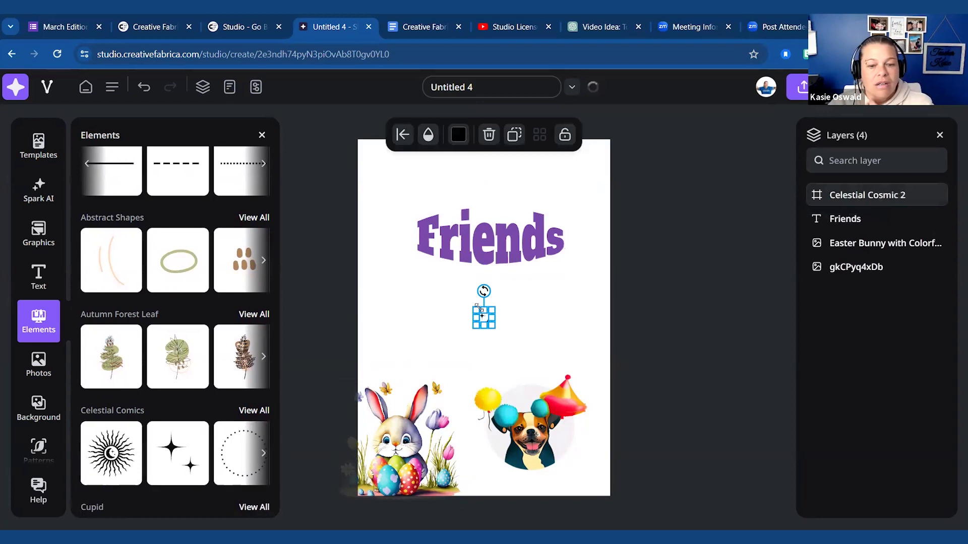
{"action": "left_click_drag", "start_coordinate": [478, 307], "coordinate": [324, 221]}
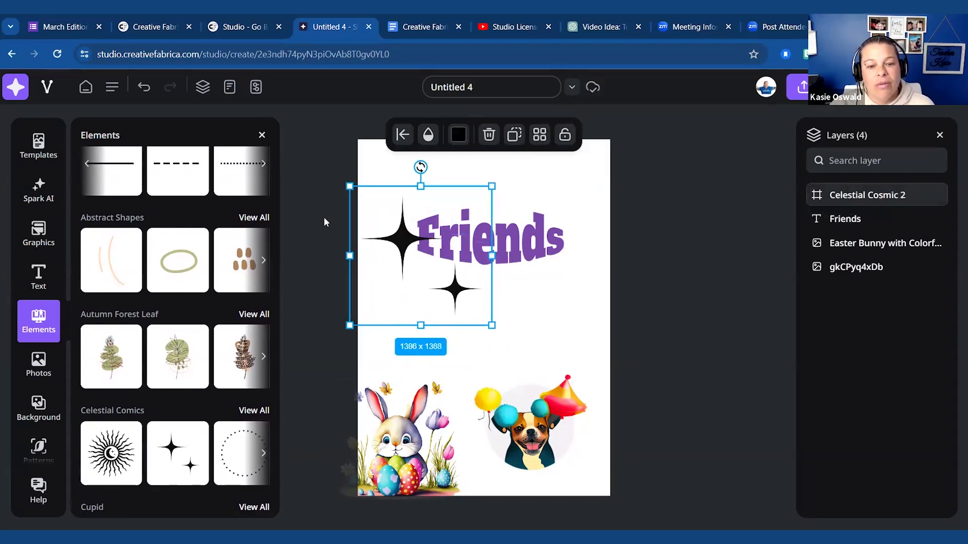
{"action": "left_click_drag", "start_coordinate": [857, 197], "coordinate": [840, 277]}
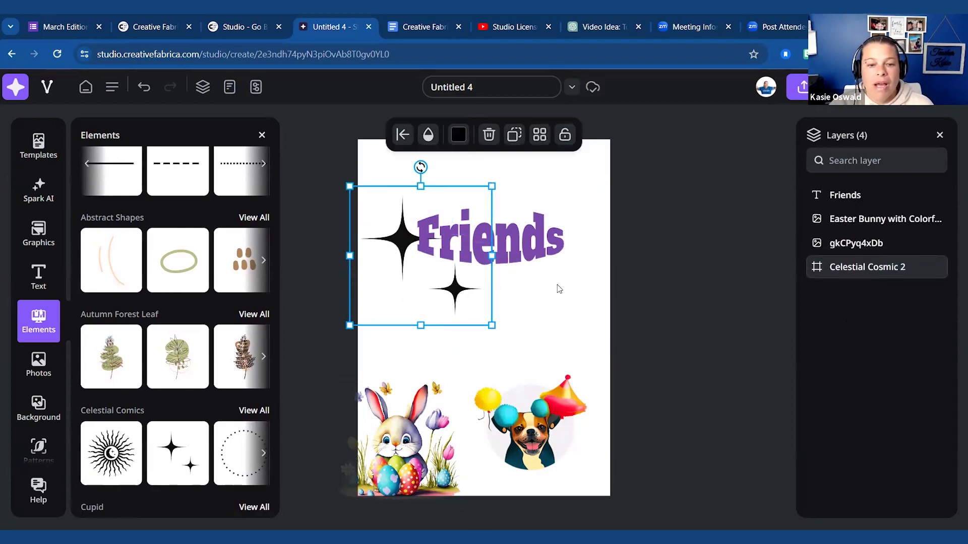
{"action": "left_click", "coordinate": [388, 332]}
Step: Browse the element categories down to Basic Shapes and search the elements for "flowers"
{"action": "scroll", "coordinate": [136, 363], "scroll_direction": "down", "scroll_amount": 7}
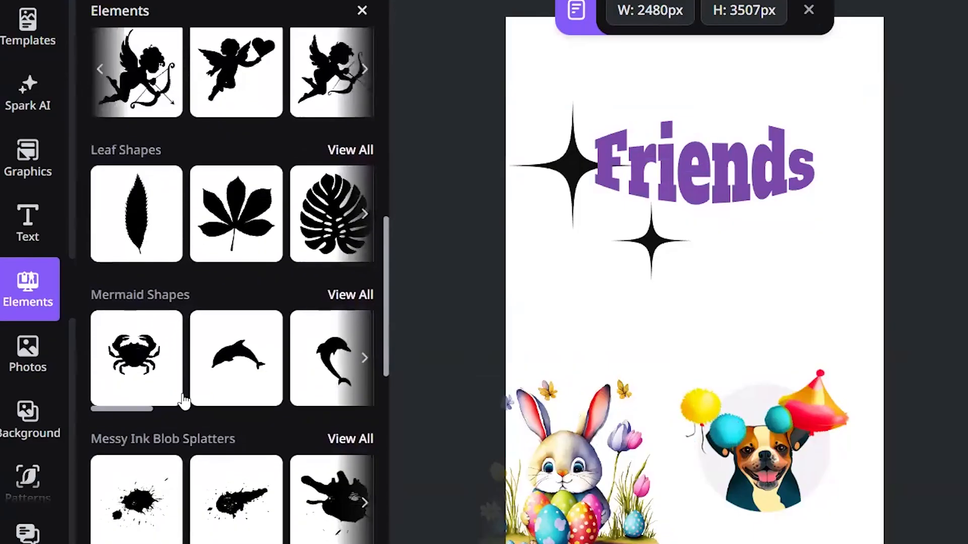
{"action": "scroll", "coordinate": [184, 401], "scroll_direction": "down", "scroll_amount": 6}
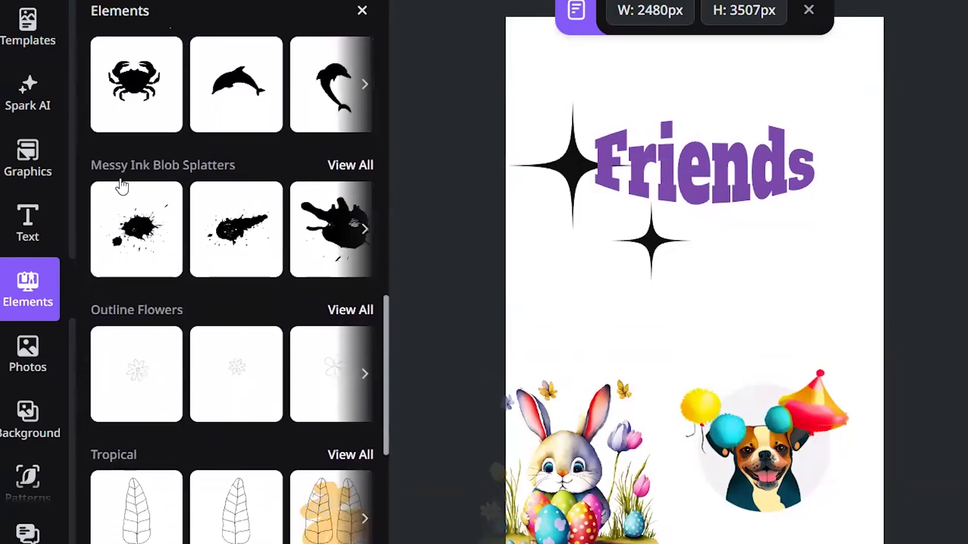
{"action": "scroll", "coordinate": [217, 301], "scroll_direction": "down", "scroll_amount": 3}
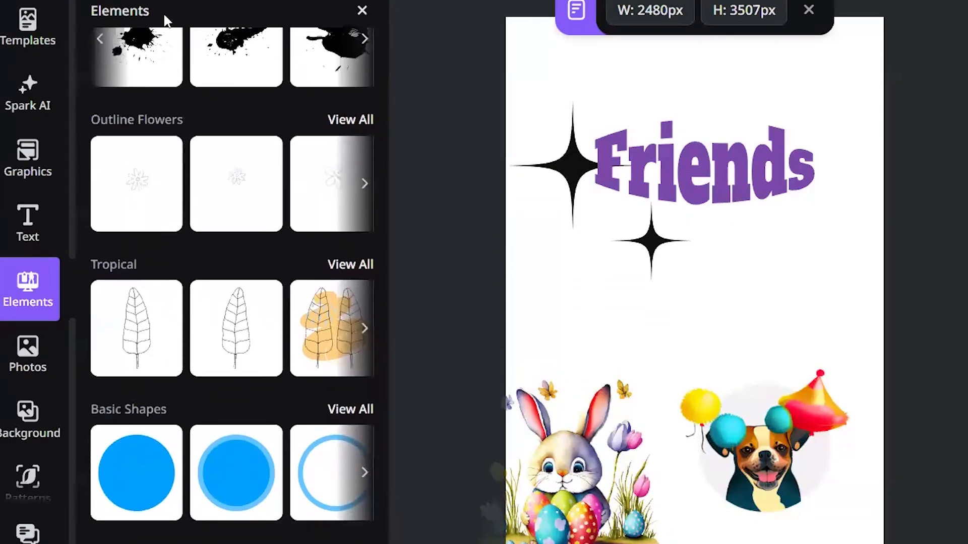
{"action": "scroll", "coordinate": [146, 262], "scroll_direction": "down", "scroll_amount": 3}
{"action": "scroll", "coordinate": [156, 278], "scroll_direction": "up", "scroll_amount": 20}
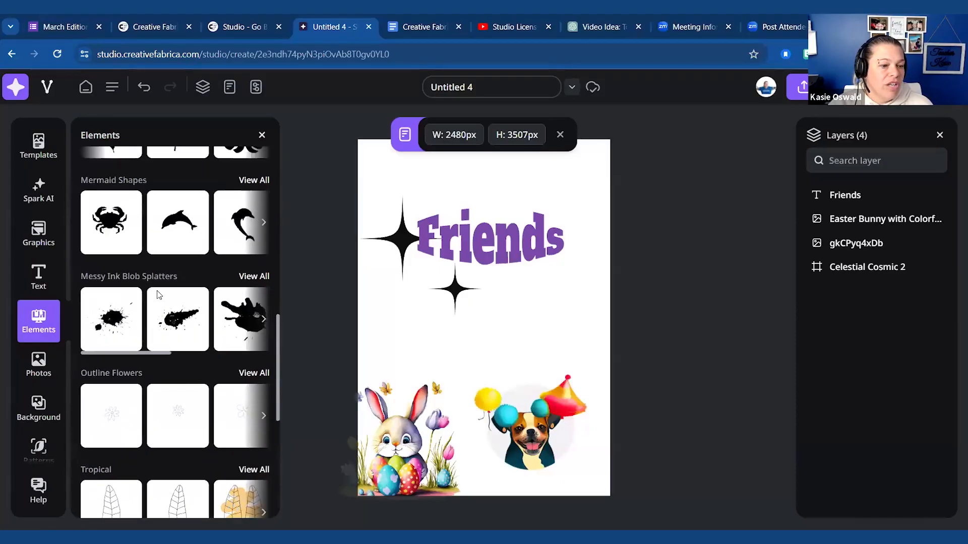
{"action": "left_click", "coordinate": [149, 162]}
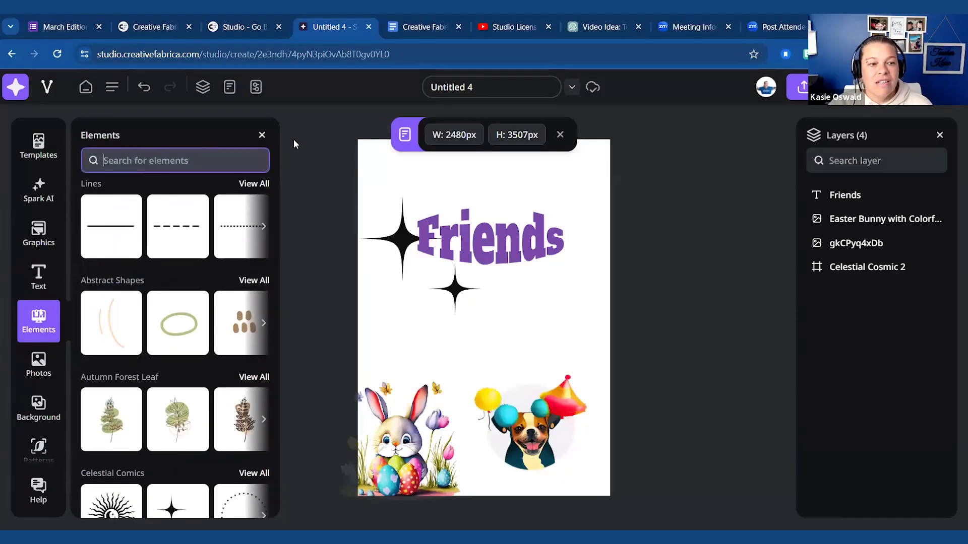
{"action": "type", "text": "flowers"}
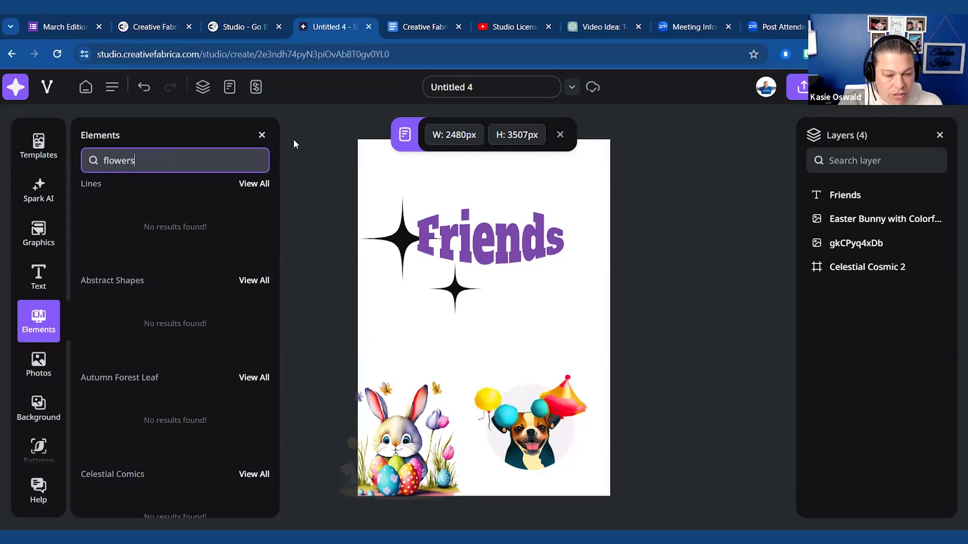
{"action": "left_click", "coordinate": [293, 140]}
{"action": "left_click", "coordinate": [34, 326]}
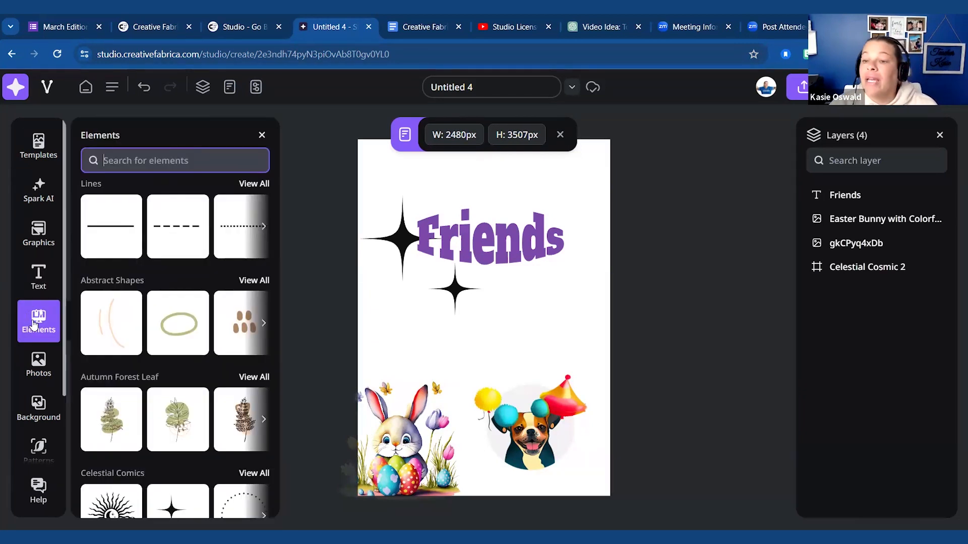
{"action": "left_click", "coordinate": [35, 329]}
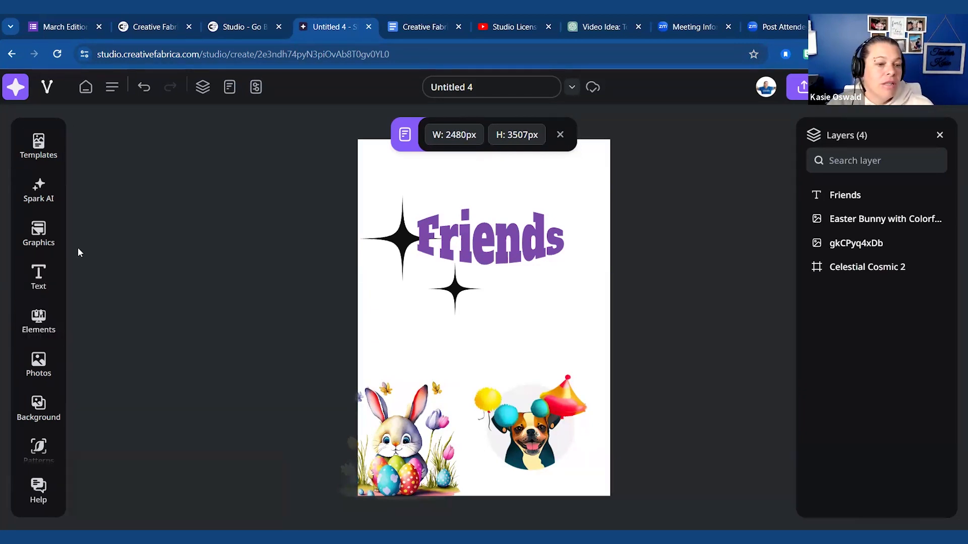
Step: Draw a straight line across the middle of the page and add an enlarged green oval outline below it
{"action": "left_click", "coordinate": [40, 318]}
{"action": "left_click", "coordinate": [110, 239]}
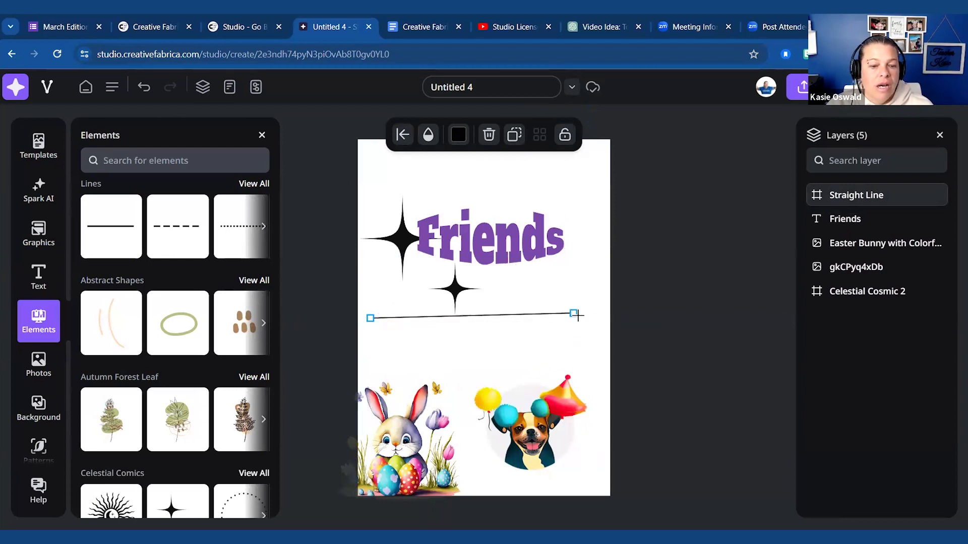
{"action": "left_click", "coordinate": [172, 327]}
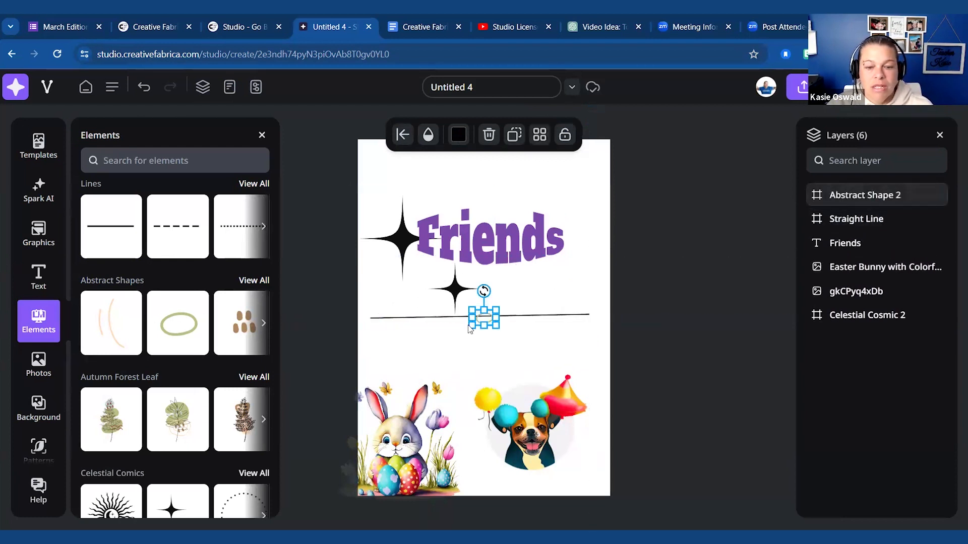
{"action": "left_click_drag", "start_coordinate": [473, 324], "coordinate": [349, 404]}
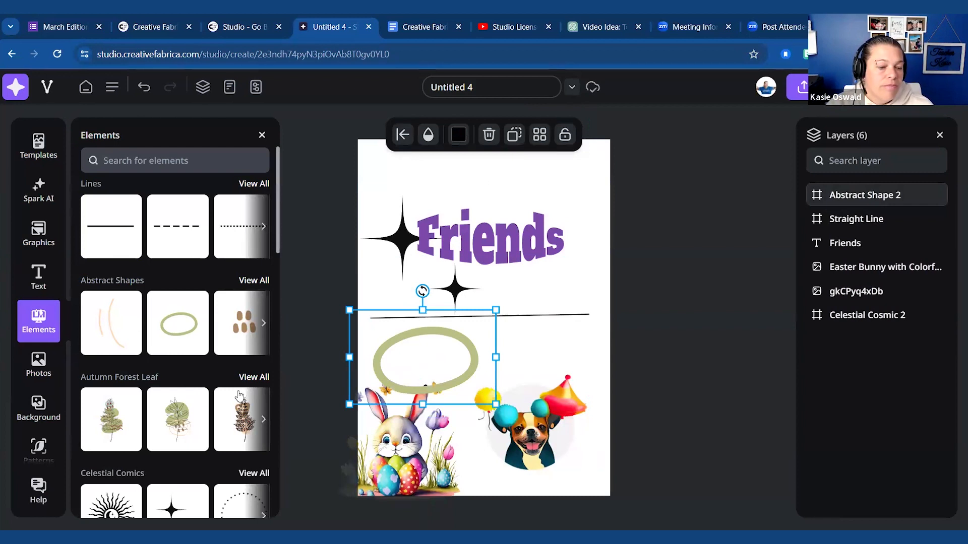
Step: Look through the cupid, leaf and mermaid element categories, and open the photo collection
{"action": "scroll", "coordinate": [239, 396], "scroll_direction": "down", "scroll_amount": 4}
{"action": "scroll", "coordinate": [112, 330], "scroll_direction": "down", "scroll_amount": 3}
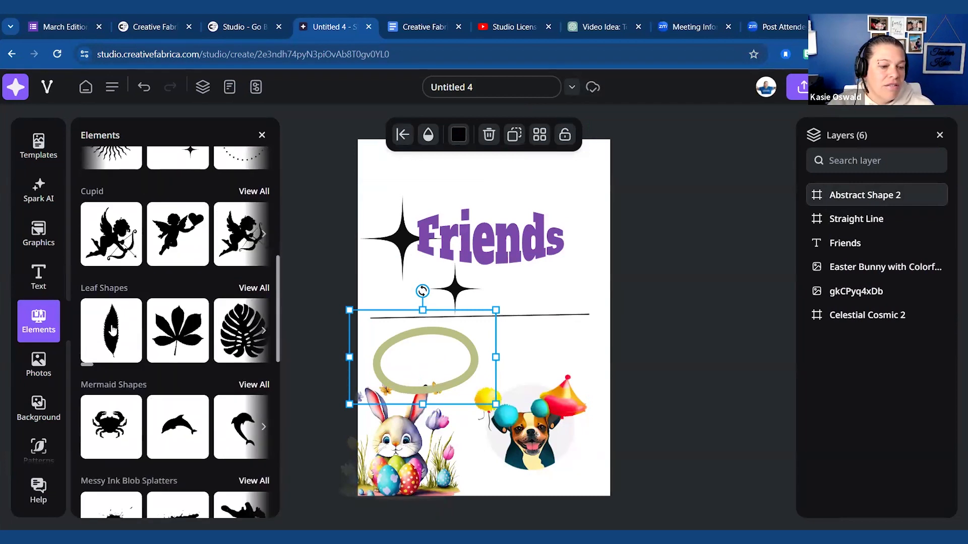
{"action": "left_click", "coordinate": [35, 361]}
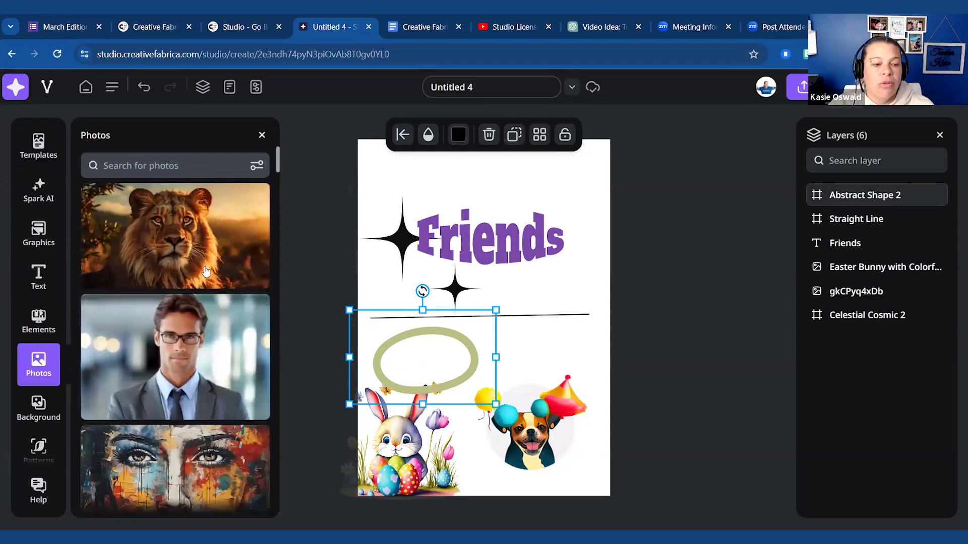
Step: Move the "Friends" heading down over the bunny and dog, and delete the two-star element and the green oval
{"action": "left_click", "coordinate": [482, 220]}
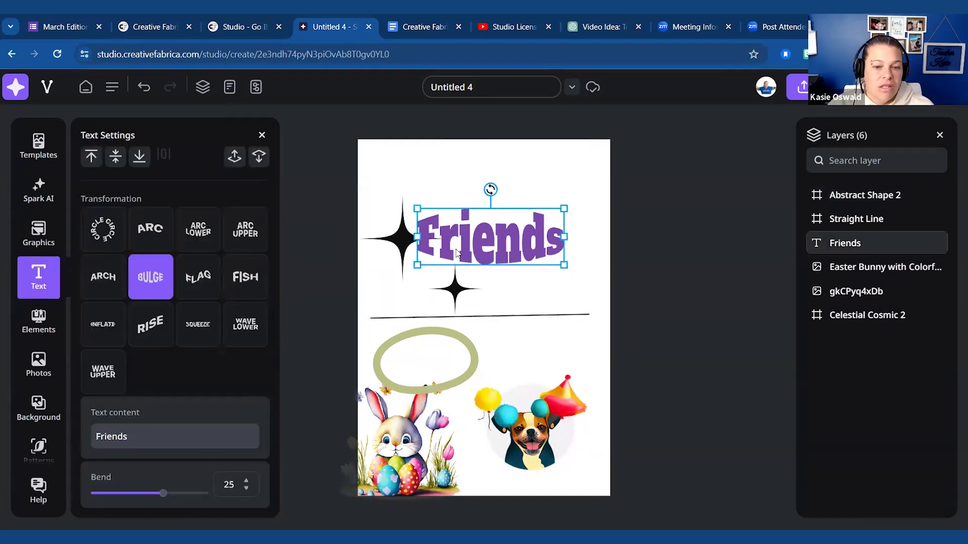
{"action": "left_click_drag", "start_coordinate": [456, 252], "coordinate": [448, 422]}
{"action": "left_click", "coordinate": [456, 290]}
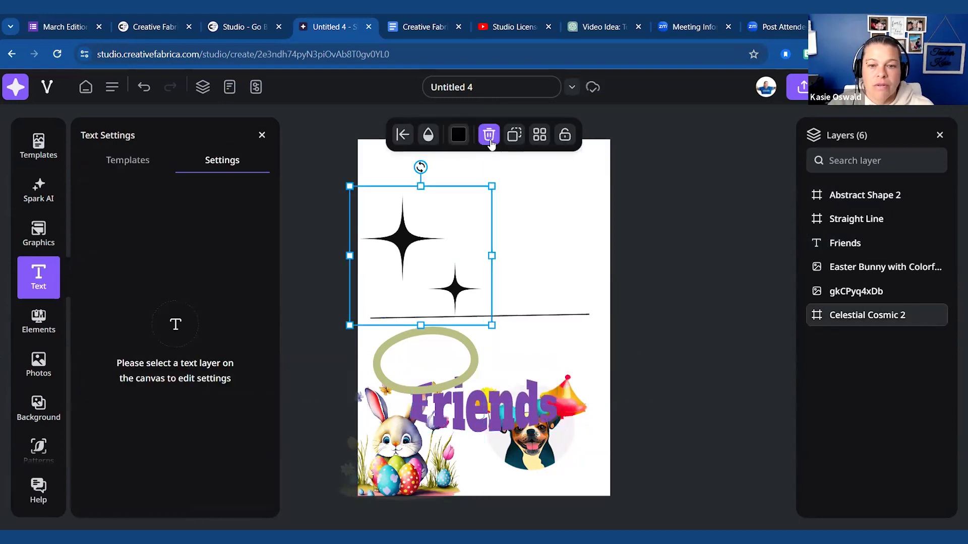
{"action": "left_click", "coordinate": [491, 144]}
{"action": "left_click", "coordinate": [489, 140]}
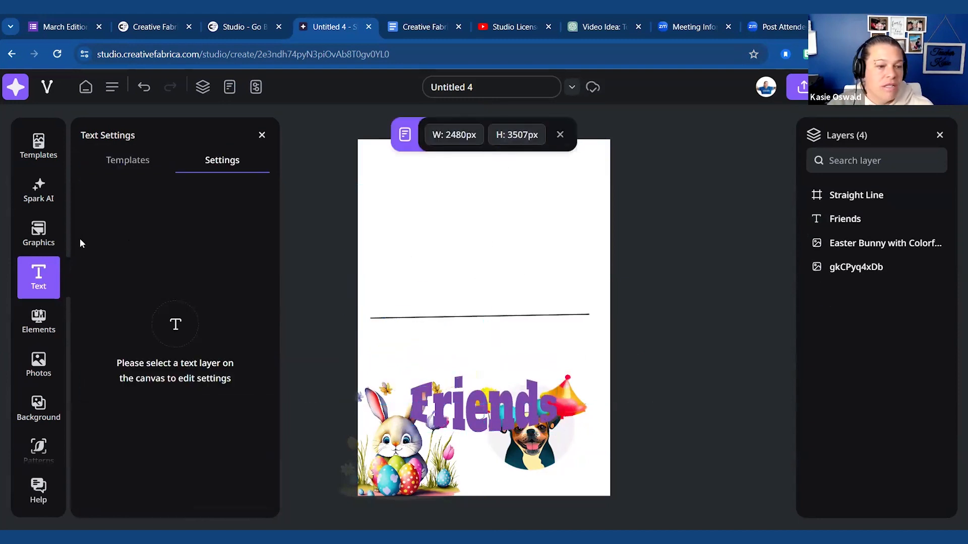
Step: Add the lion at sunset photo above the line and enlarge it to slightly more than the page width
{"action": "left_click", "coordinate": [39, 364]}
{"action": "left_click", "coordinate": [166, 257]}
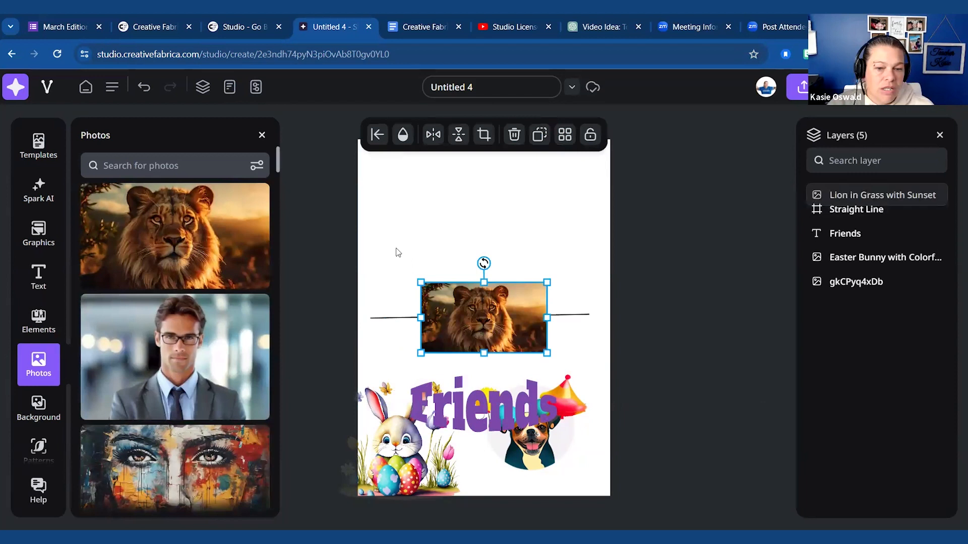
{"action": "left_click_drag", "start_coordinate": [463, 319], "coordinate": [499, 270]}
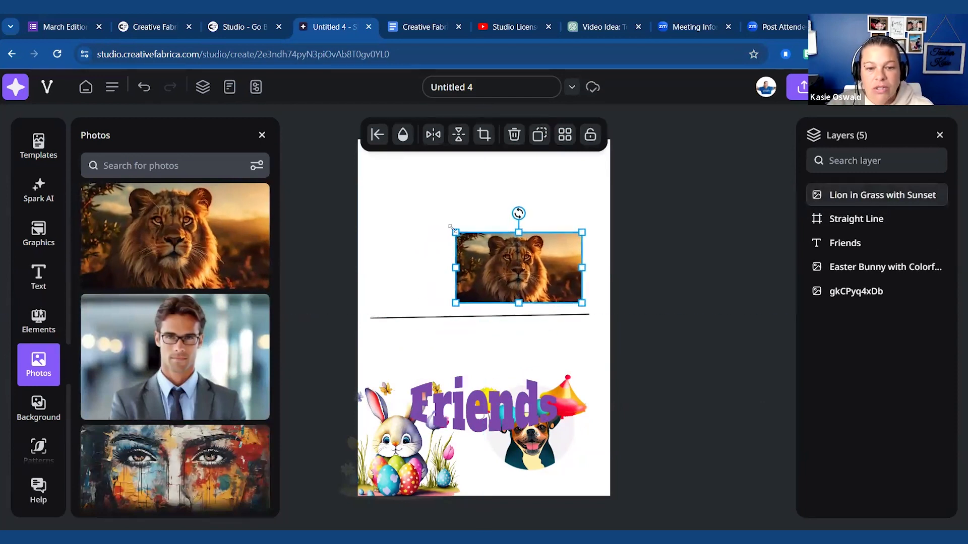
{"action": "left_click_drag", "start_coordinate": [391, 190], "coordinate": [347, 172]}
{"action": "left_click_drag", "start_coordinate": [583, 173], "coordinate": [627, 146]}
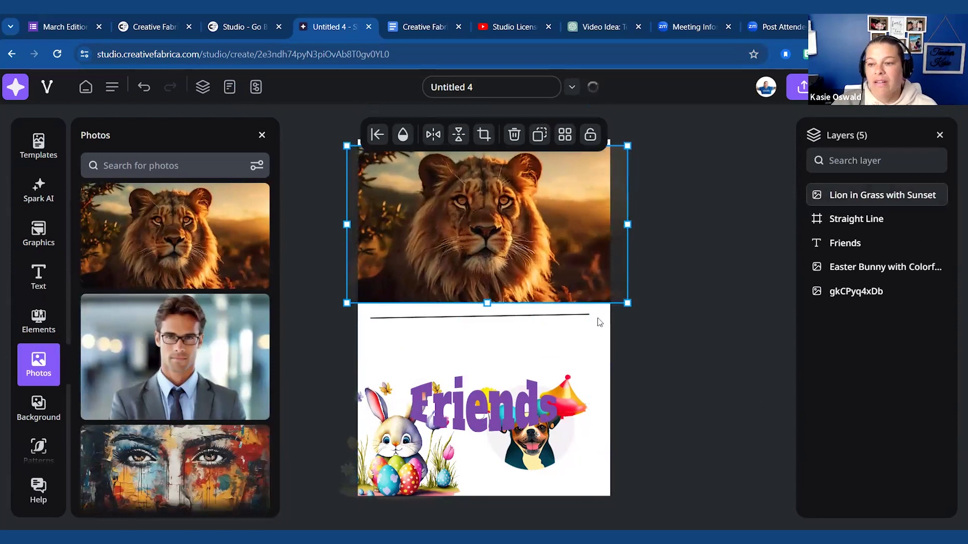
Step: Move the lion photo to the lower half and add the colorful painted-face photo above the line, enlarged to nearly the page width
{"action": "scroll", "coordinate": [185, 289], "scroll_direction": "down", "scroll_amount": 4}
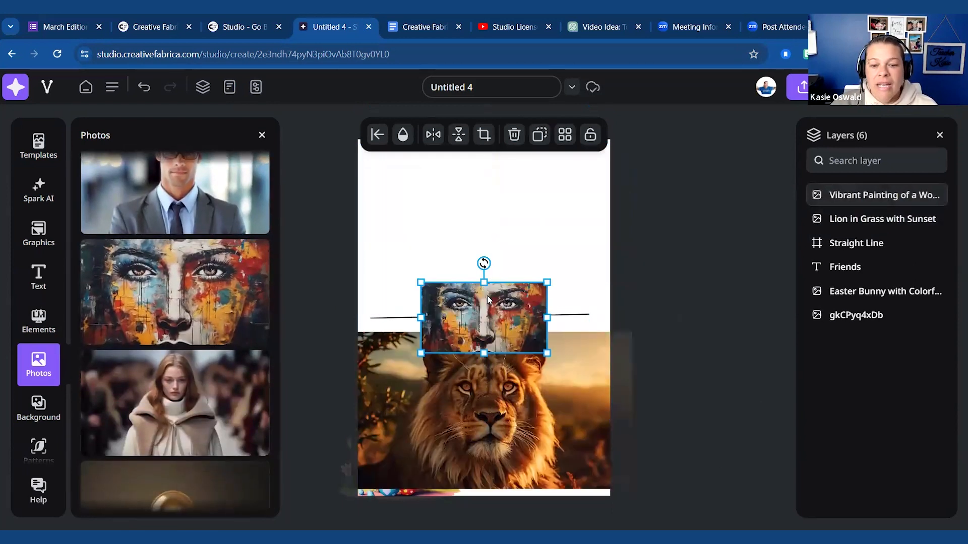
{"action": "mouse_move", "coordinate": [478, 312]}
{"action": "left_mouse_down"}
{"action": "mouse_move", "coordinate": [520, 269]}
{"action": "mouse_move", "coordinate": [514, 259]}
{"action": "left_mouse_up"}
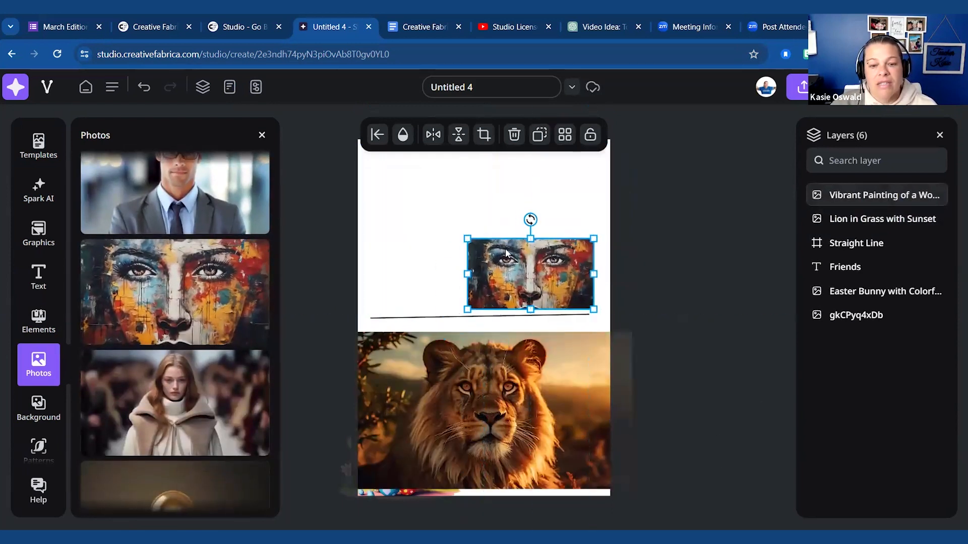
{"action": "mouse_move", "coordinate": [464, 236]}
{"action": "left_mouse_down"}
{"action": "mouse_move", "coordinate": [447, 211]}
{"action": "mouse_move", "coordinate": [334, 160]}
{"action": "mouse_move", "coordinate": [358, 177]}
{"action": "left_mouse_up"}
{"action": "left_click", "coordinate": [702, 274]}
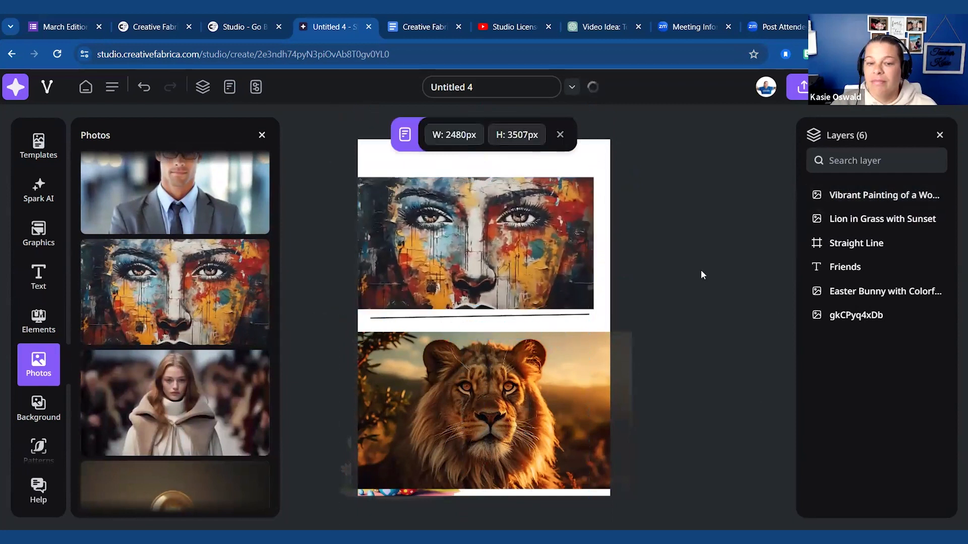
Step: Center the painted-face photo horizontally above the line and set the page background to the darker pink
{"action": "left_click_drag", "start_coordinate": [511, 240], "coordinate": [518, 235]}
{"action": "left_click", "coordinate": [706, 262]}
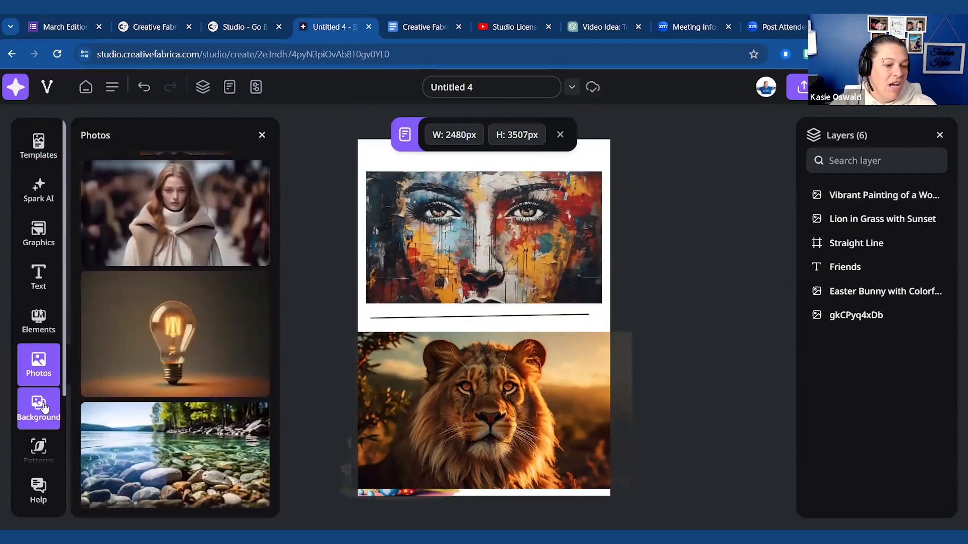
{"action": "left_click", "coordinate": [39, 406]}
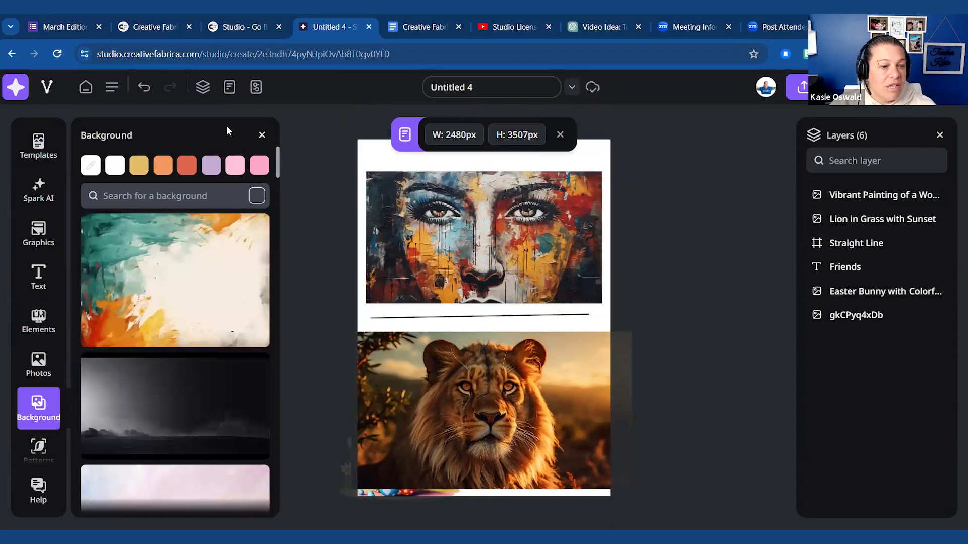
{"action": "left_click", "coordinate": [260, 166]}
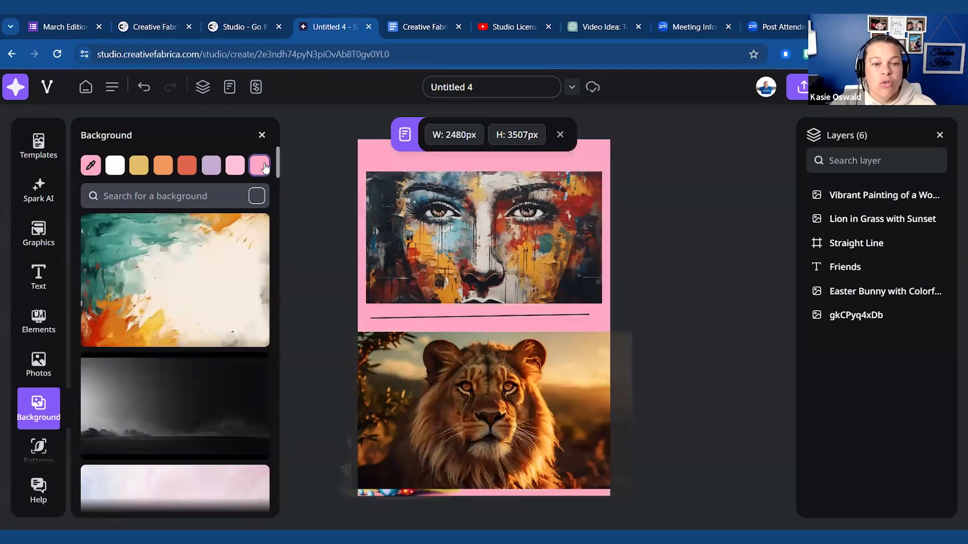
Step: Look through the collection of background images
{"action": "scroll", "coordinate": [213, 268], "scroll_direction": "down", "scroll_amount": 10}
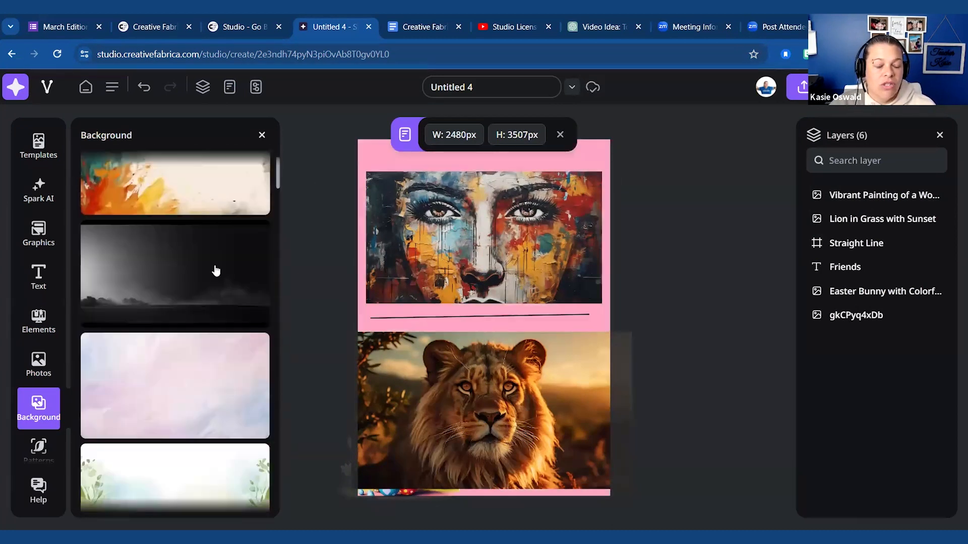
{"action": "scroll", "coordinate": [214, 272], "scroll_direction": "down", "scroll_amount": 10}
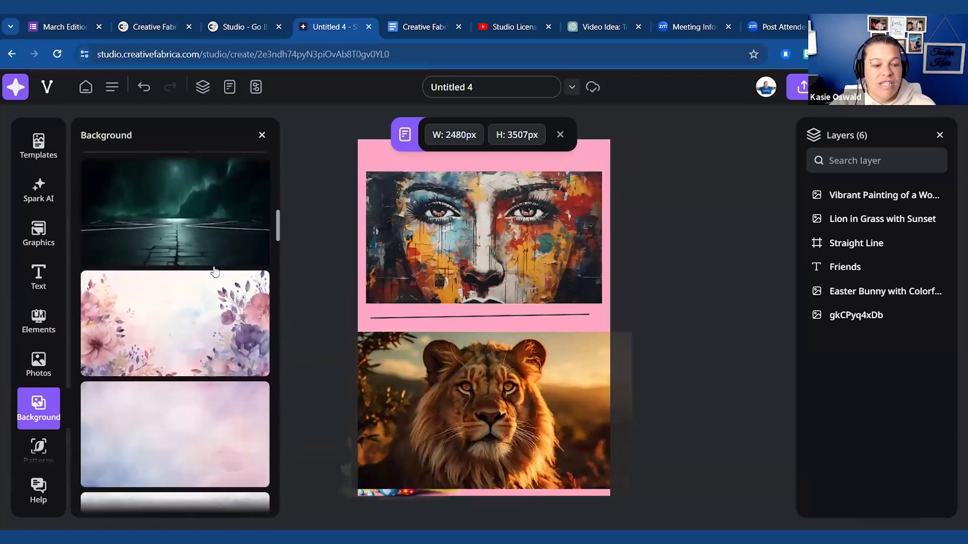
{"action": "scroll", "coordinate": [214, 271], "scroll_direction": "down", "scroll_amount": 10}
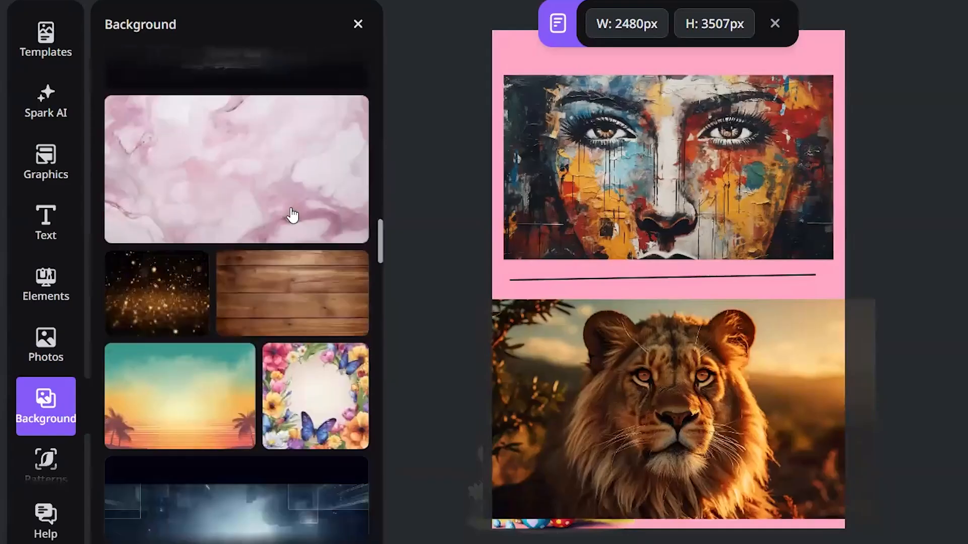
{"action": "scroll", "coordinate": [292, 215], "scroll_direction": "down", "scroll_amount": 5}
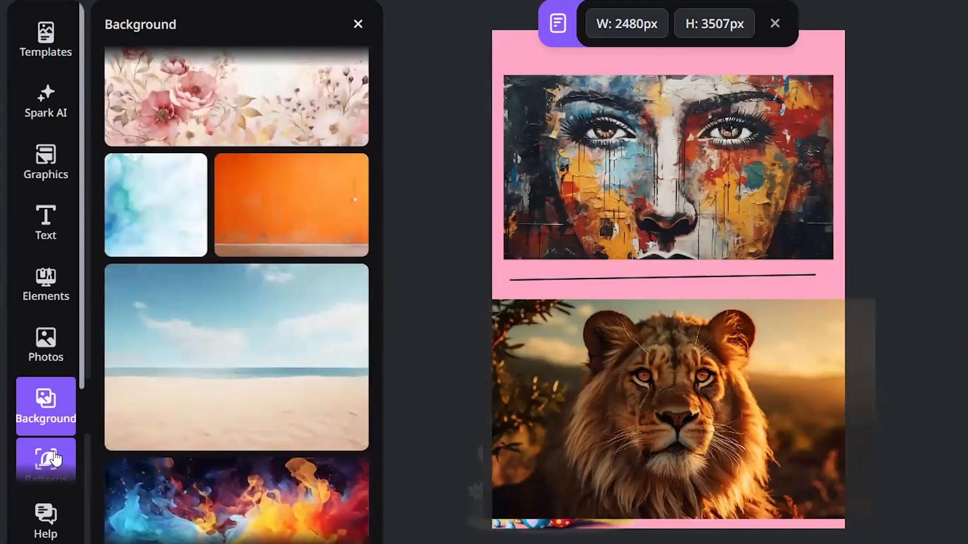
Step: Add the black and red blood splatter pattern, enlarge it to about three quarters of the page width, and center it over the line
{"action": "left_click", "coordinate": [46, 460]}
{"action": "scroll", "coordinate": [162, 190], "scroll_direction": "down", "scroll_amount": 4}
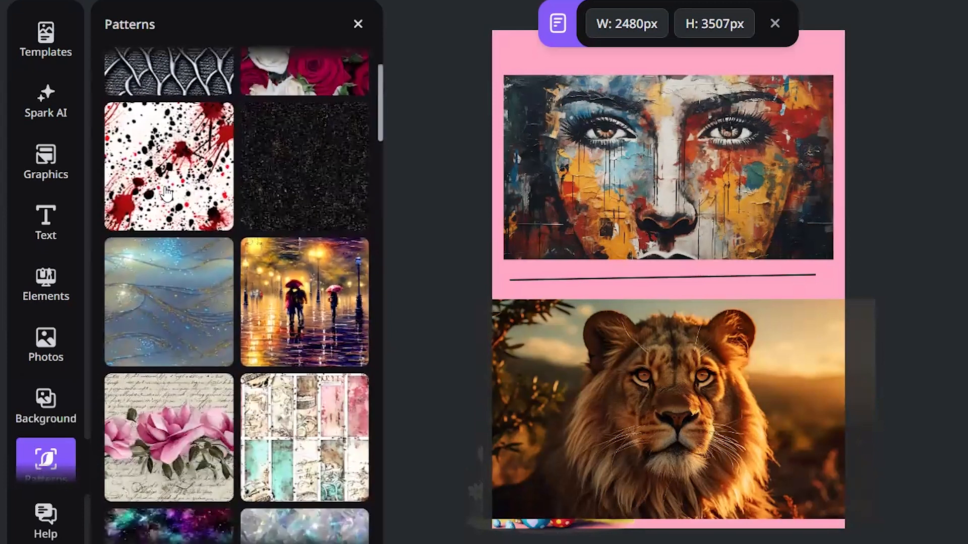
{"action": "left_click", "coordinate": [173, 162]}
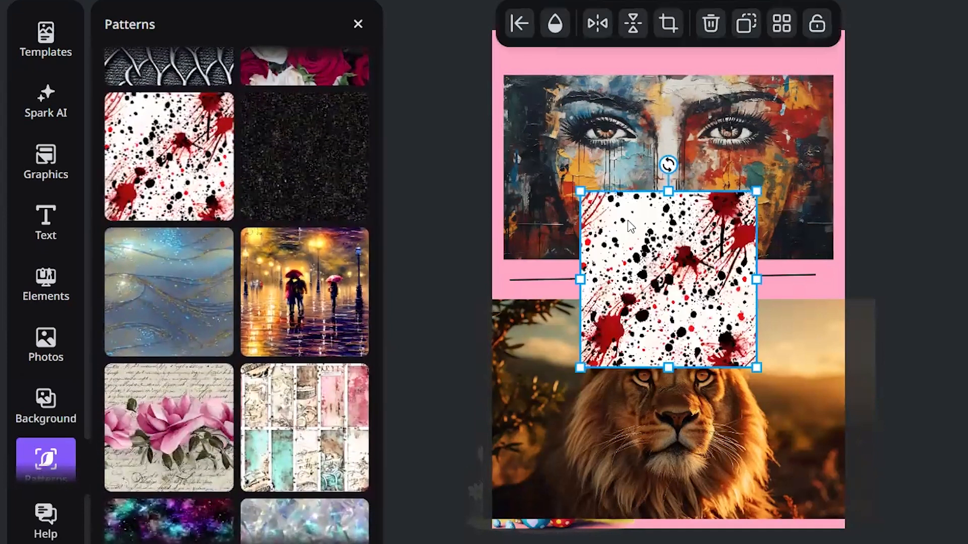
{"action": "left_click_drag", "start_coordinate": [643, 259], "coordinate": [598, 260]}
{"action": "left_click_drag", "start_coordinate": [533, 371], "coordinate": [741, 432]}
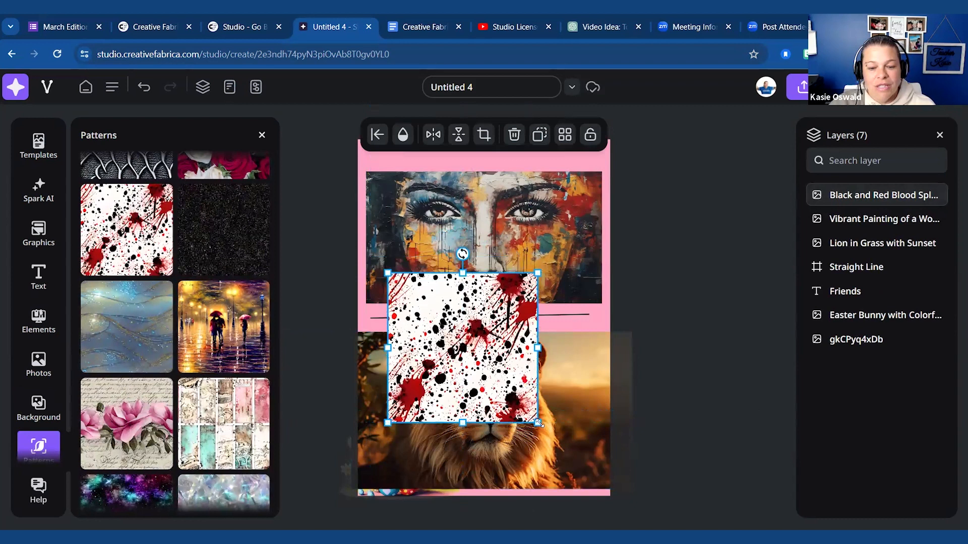
{"action": "left_click_drag", "start_coordinate": [538, 424], "coordinate": [578, 458]}
{"action": "left_click_drag", "start_coordinate": [510, 358], "coordinate": [517, 291]}
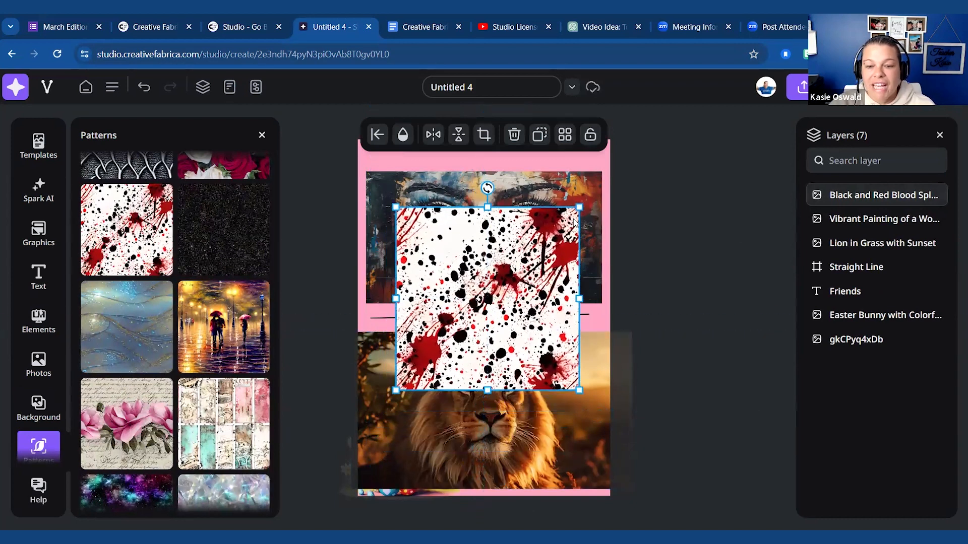
Step: Delete the painted-face photo and add the abstract blue and gold pattern in the page's upper-left corner
{"action": "left_click", "coordinate": [558, 185]}
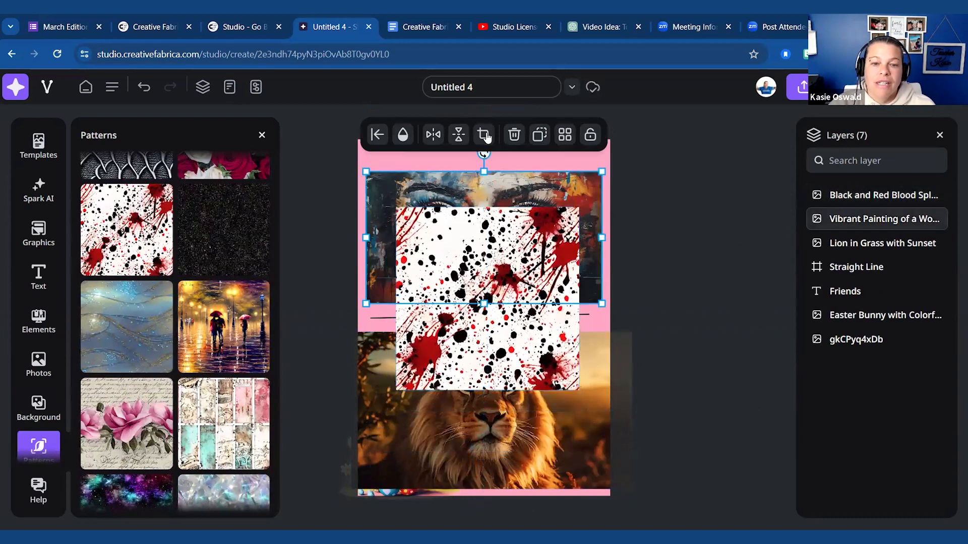
{"action": "left_click", "coordinate": [512, 135]}
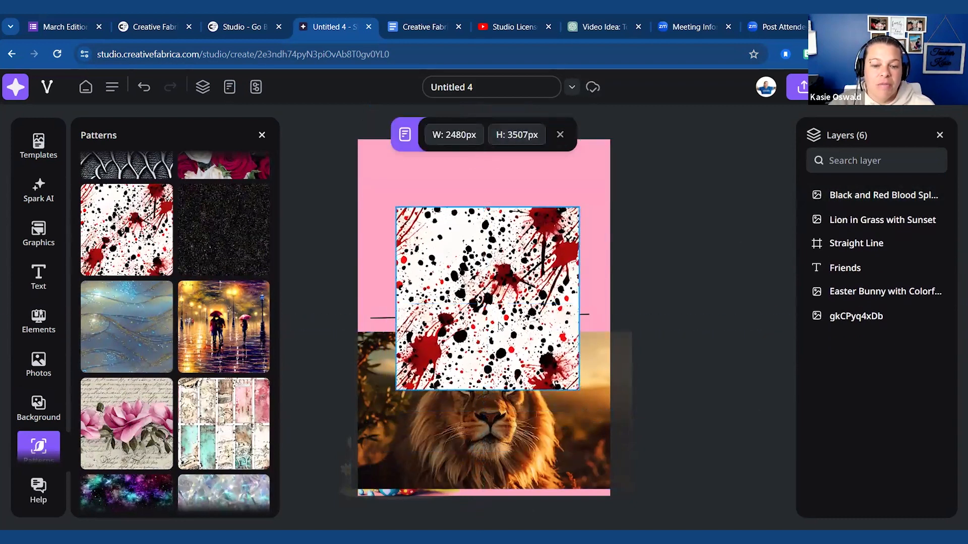
{"action": "left_click", "coordinate": [126, 343]}
{"action": "left_click_drag", "start_coordinate": [484, 290], "coordinate": [423, 178]}
Step: Check the uploaded images, and draw an orange highlighter curve and a green pencil curve across the upper half of the page
{"action": "scroll", "coordinate": [39, 353], "scroll_direction": "down", "scroll_amount": 2}
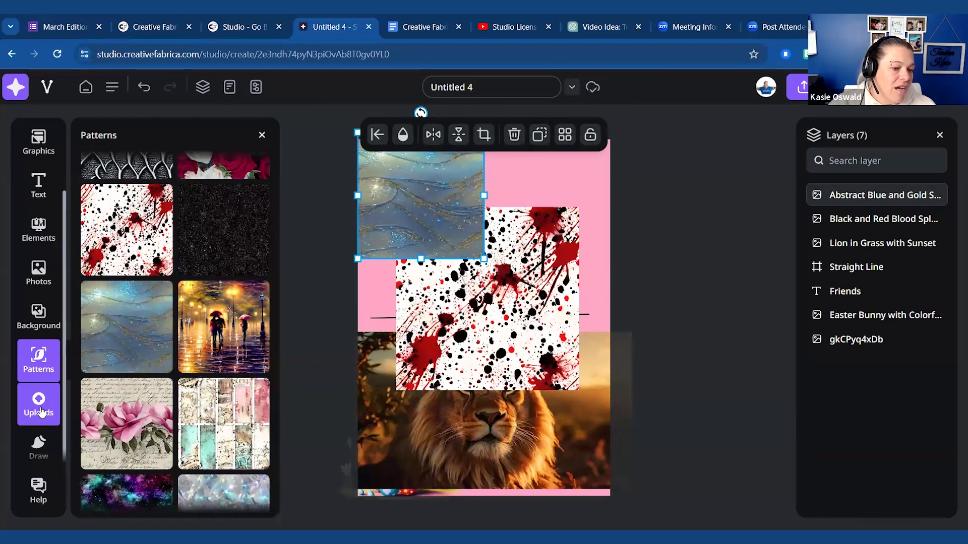
{"action": "left_click", "coordinate": [38, 406]}
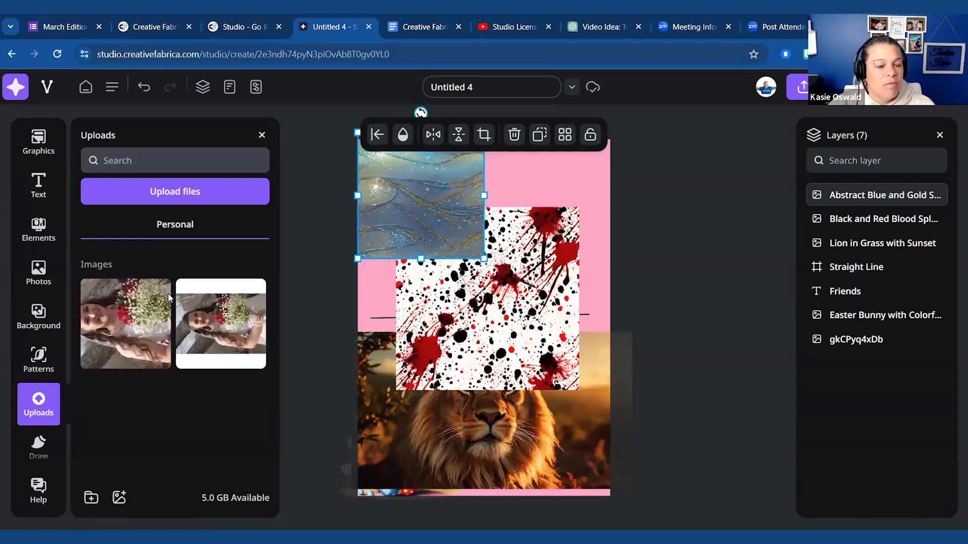
{"action": "left_click", "coordinate": [38, 444]}
{"action": "left_click", "coordinate": [103, 195]}
{"action": "mouse_move", "coordinate": [413, 181]}
{"action": "left_mouse_down"}
{"action": "mouse_move", "coordinate": [481, 204]}
{"action": "mouse_move", "coordinate": [500, 248]}
{"action": "mouse_move", "coordinate": [561, 246]}
{"action": "mouse_move", "coordinate": [562, 274]}
{"action": "left_mouse_up"}
{"action": "left_click_drag", "start_coordinate": [515, 172], "coordinate": [574, 217]}
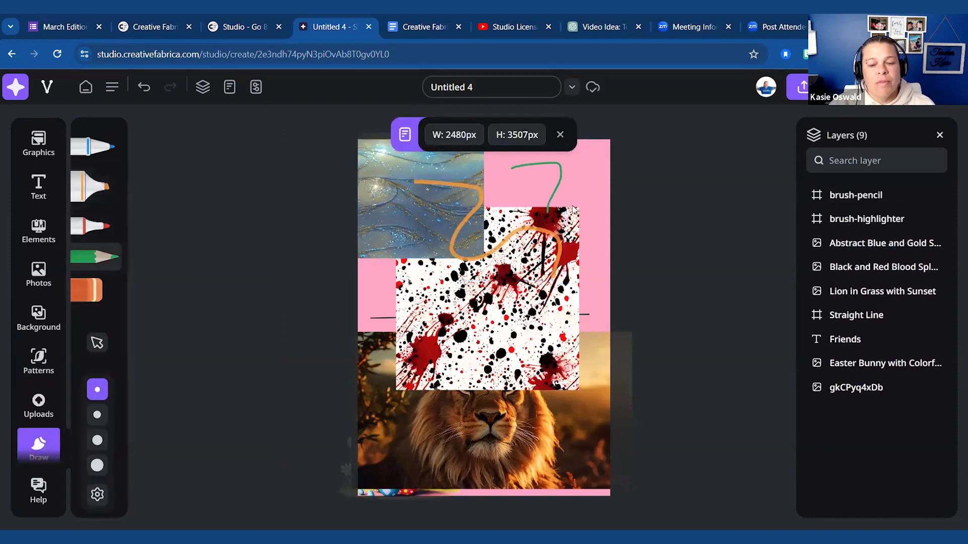
Step: Draw a second orange highlighter curve and a green highlighter zigzag over the patterns using the largest brush size
{"action": "left_click", "coordinate": [97, 192]}
{"action": "mouse_move", "coordinate": [392, 201]}
{"action": "left_mouse_down"}
{"action": "mouse_move", "coordinate": [431, 215]}
{"action": "mouse_move", "coordinate": [434, 282]}
{"action": "mouse_move", "coordinate": [453, 355]}
{"action": "left_mouse_up"}
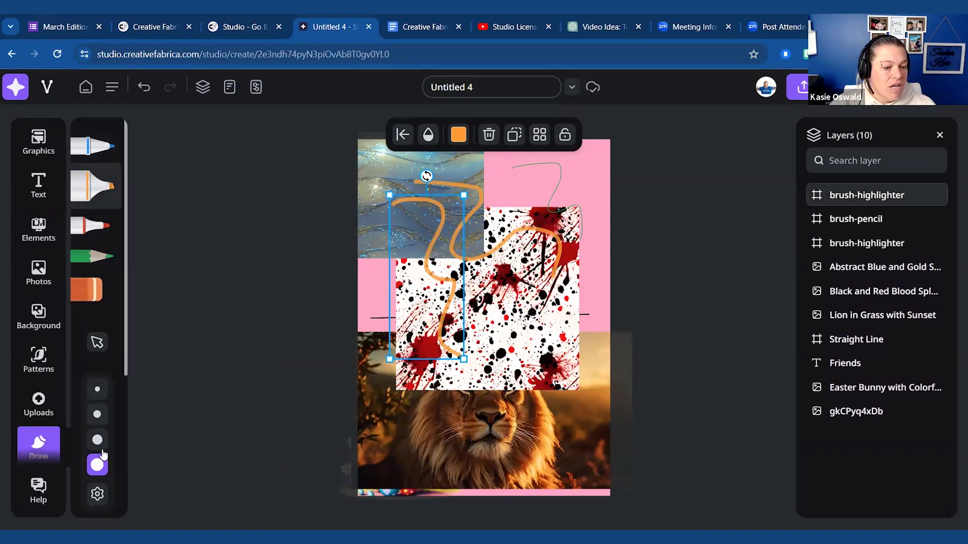
{"action": "scroll", "coordinate": [97, 424], "scroll_direction": "down", "scroll_amount": 4}
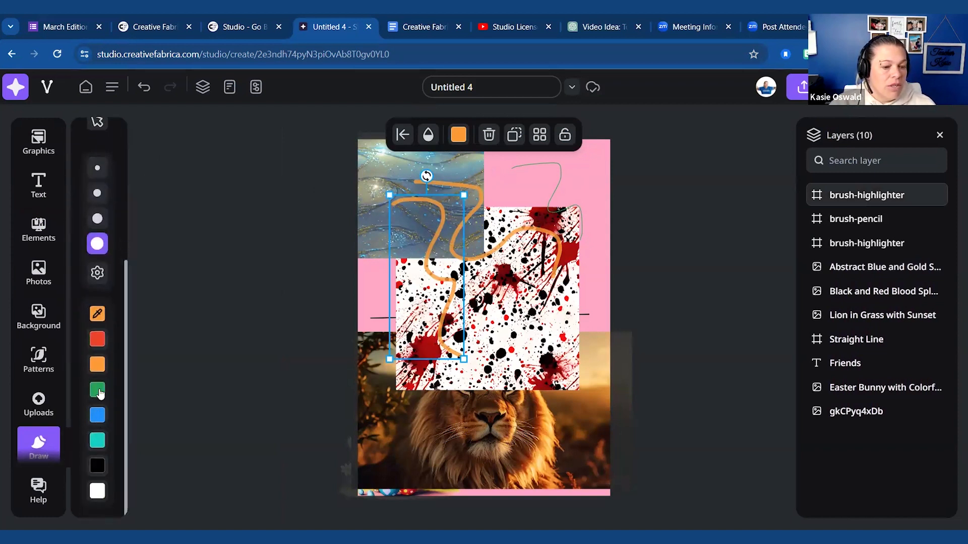
{"action": "left_click_drag", "start_coordinate": [481, 198], "coordinate": [575, 249]}
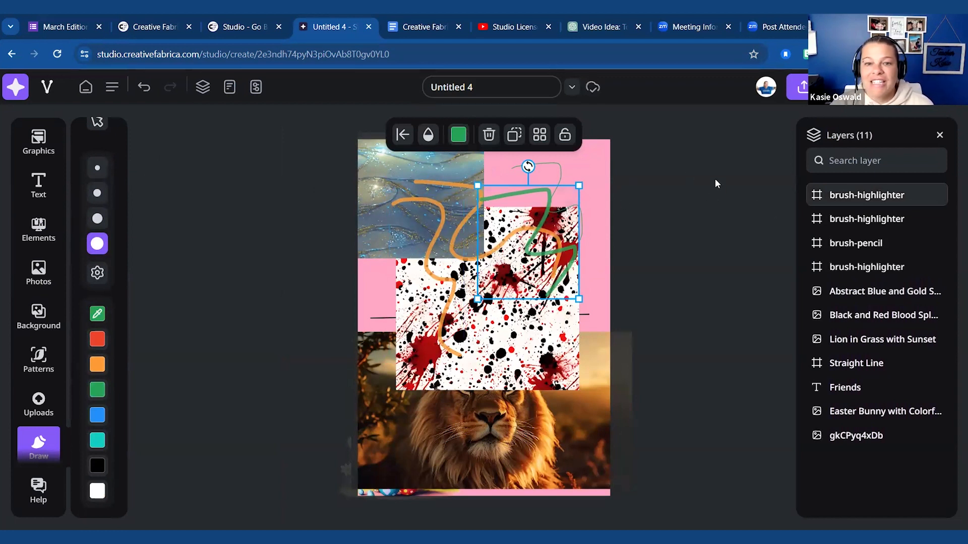
Step: Open the Vectorizer and compare the saved bride photo with its vectorized result
{"action": "left_click", "coordinate": [47, 86]}
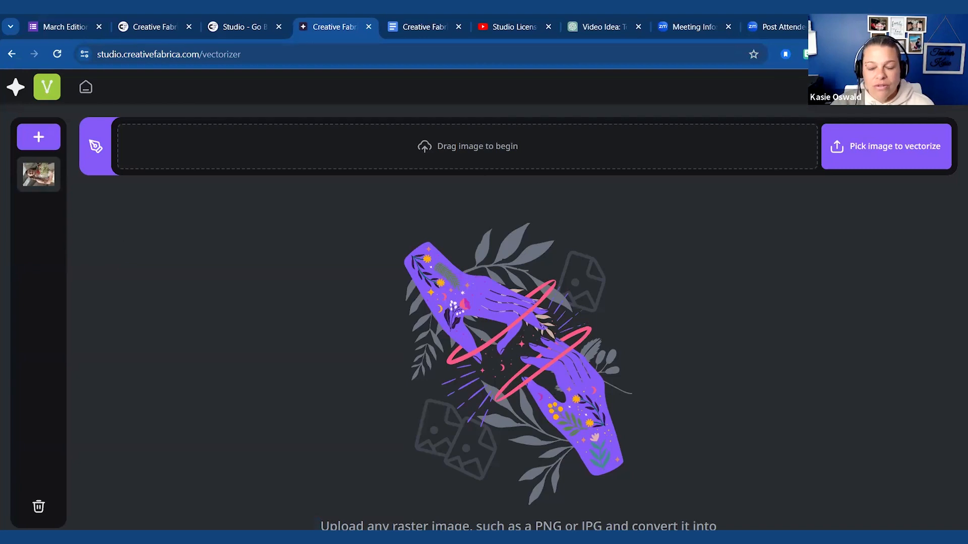
{"action": "left_click", "coordinate": [31, 180]}
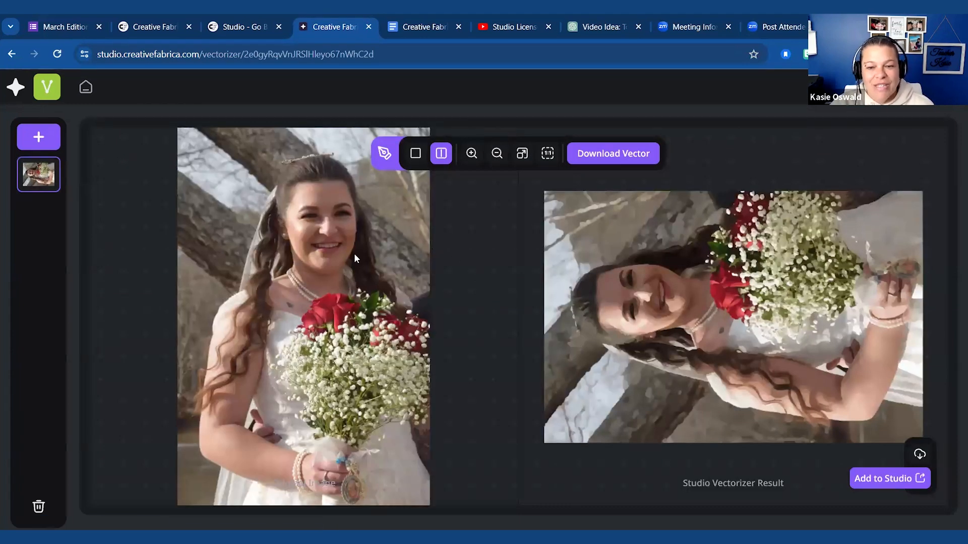
{"action": "left_click_drag", "start_coordinate": [780, 350], "coordinate": [774, 326]}
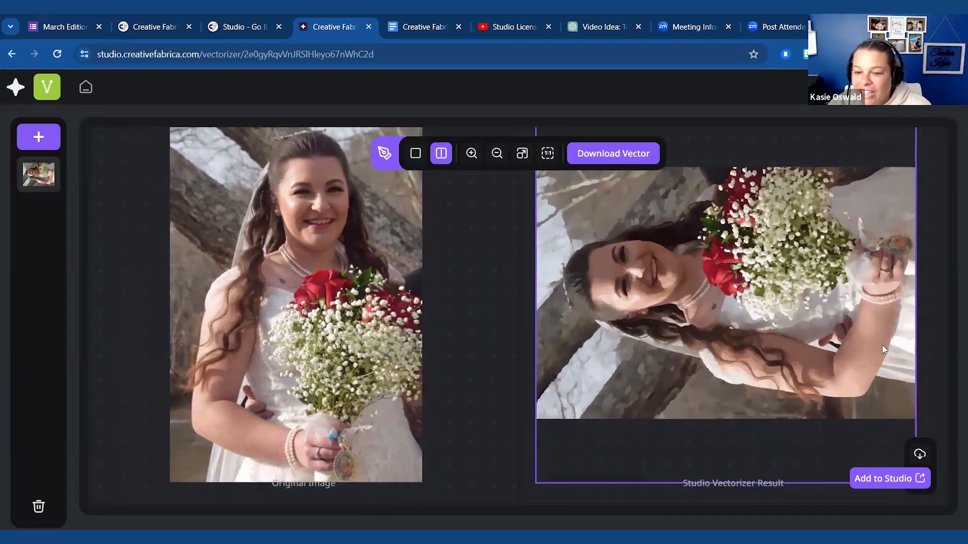